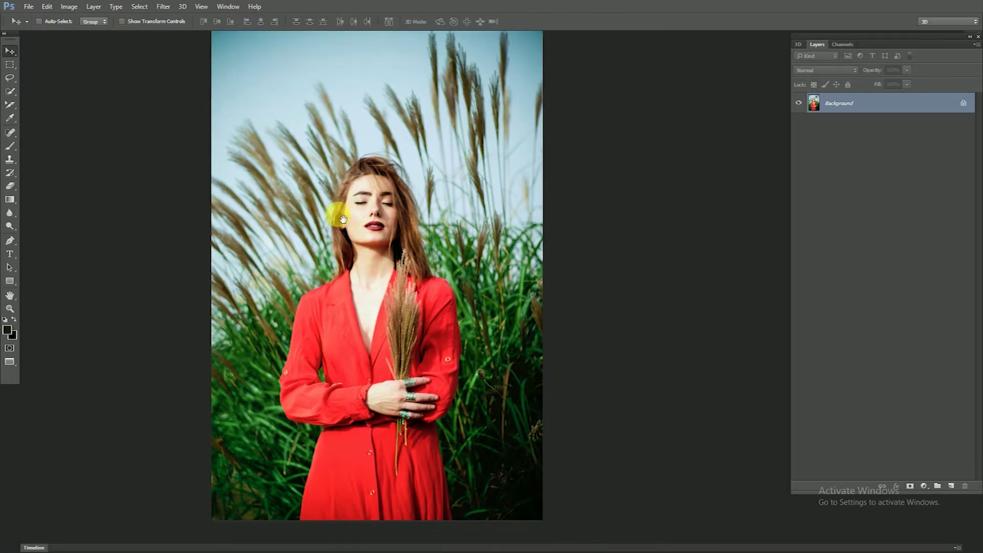
- Duplicate the Background layer as Background copy
drag(343, 219, 435, 239)
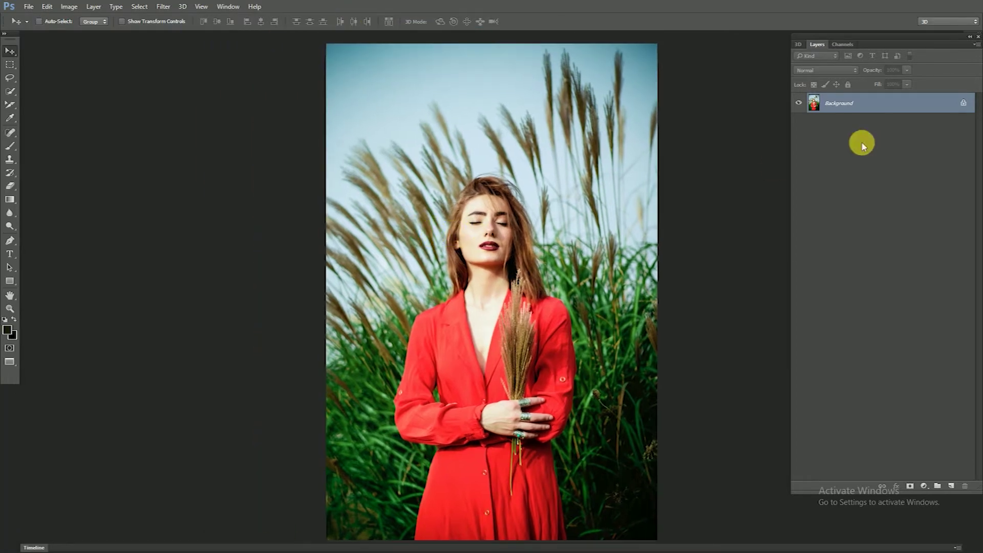
right_click(865, 104)
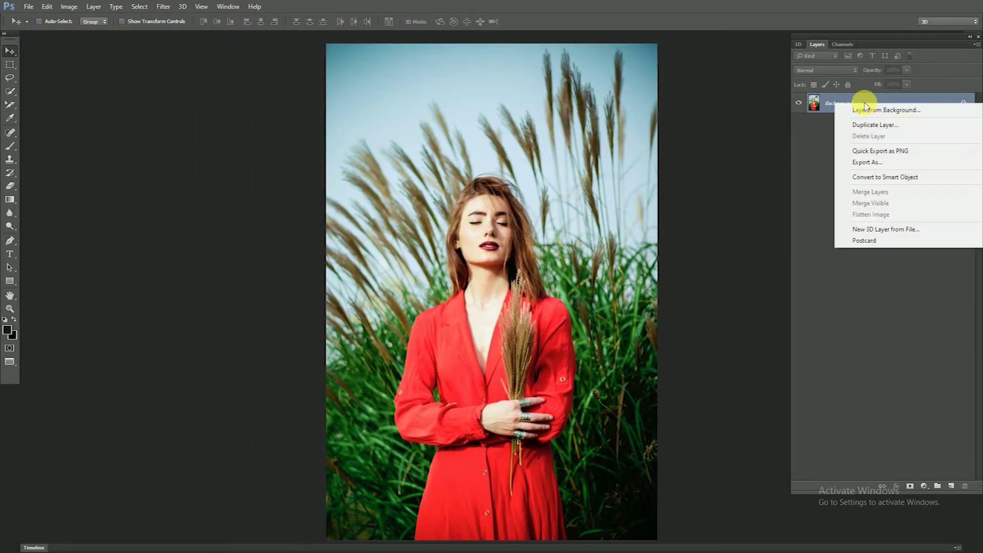
click(874, 125)
click(578, 173)
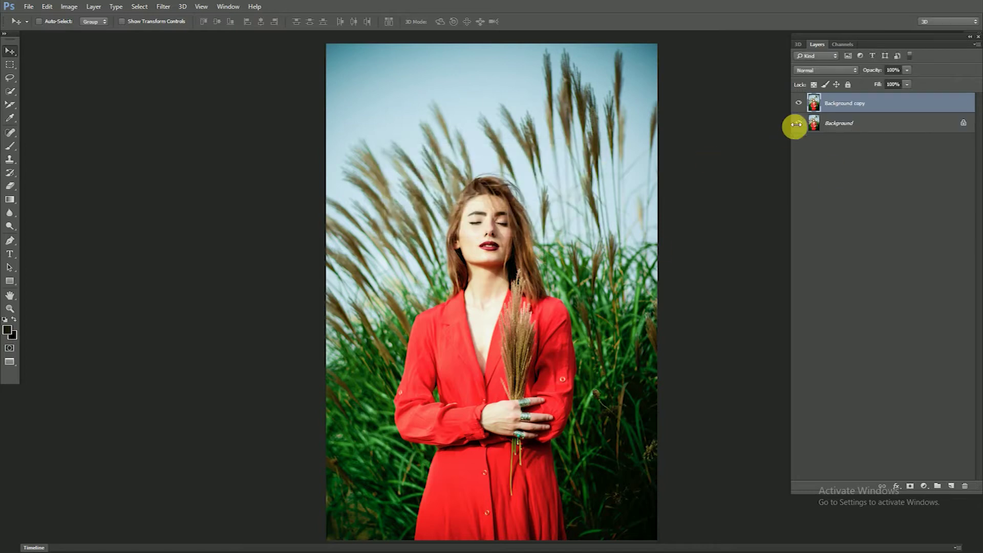
- Hide the original Background and convert Background copy to a smart object
click(800, 123)
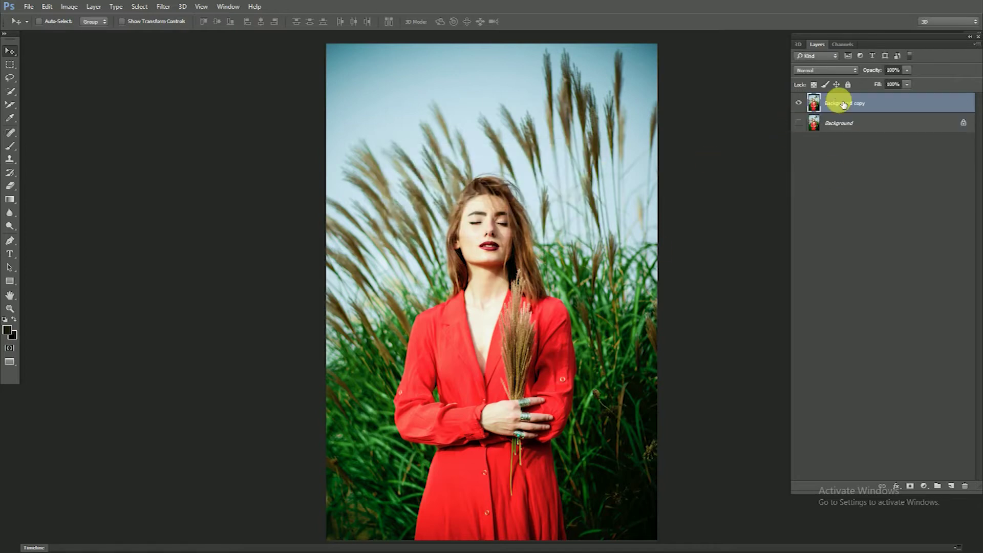
right_click(858, 105)
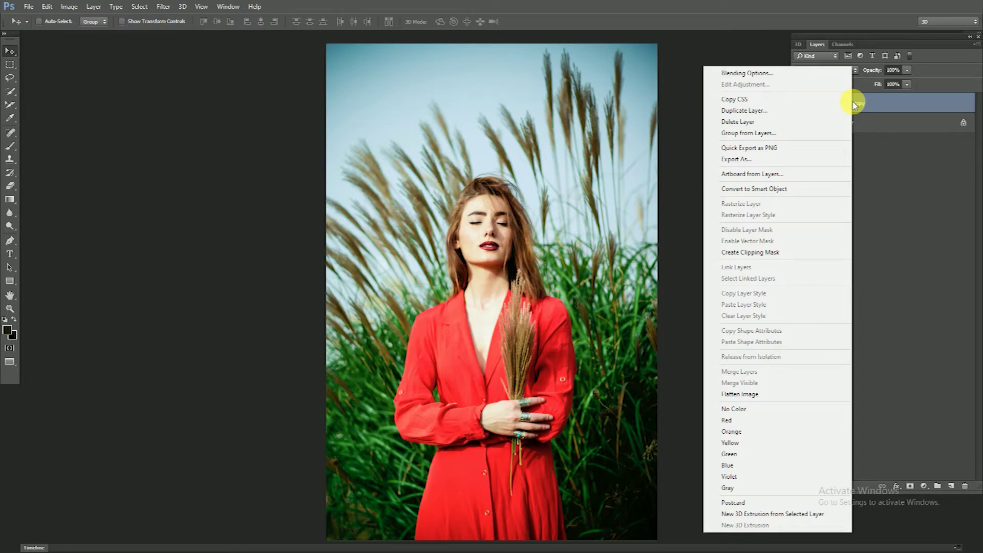
click(800, 190)
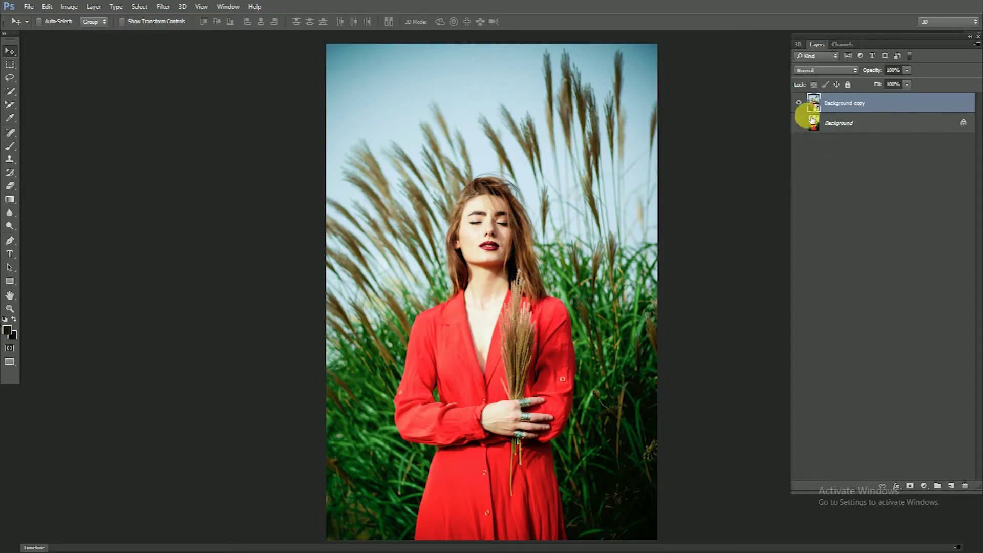
click(163, 6)
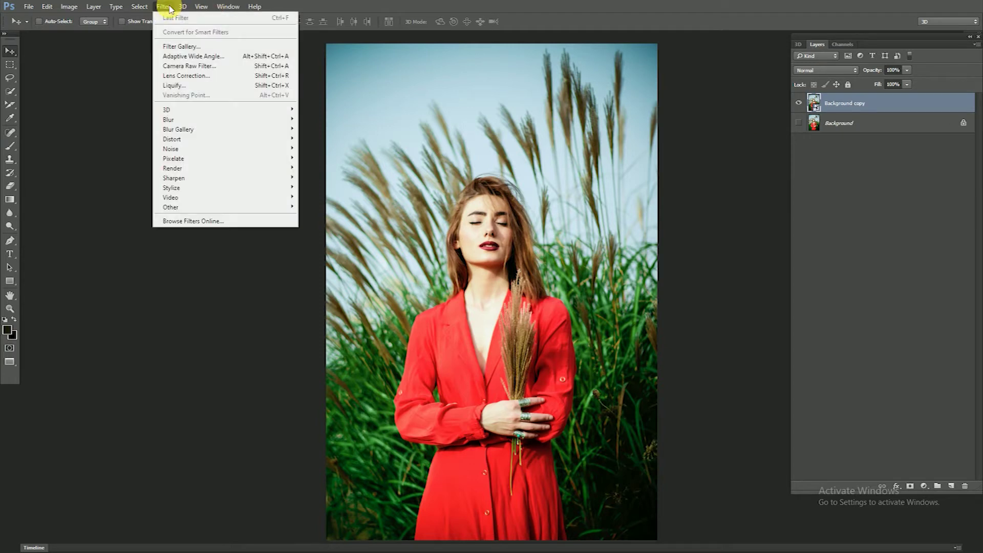
- Apply the Camera Raw Filter with Auto tone correction and Clarity set to 20
click(187, 66)
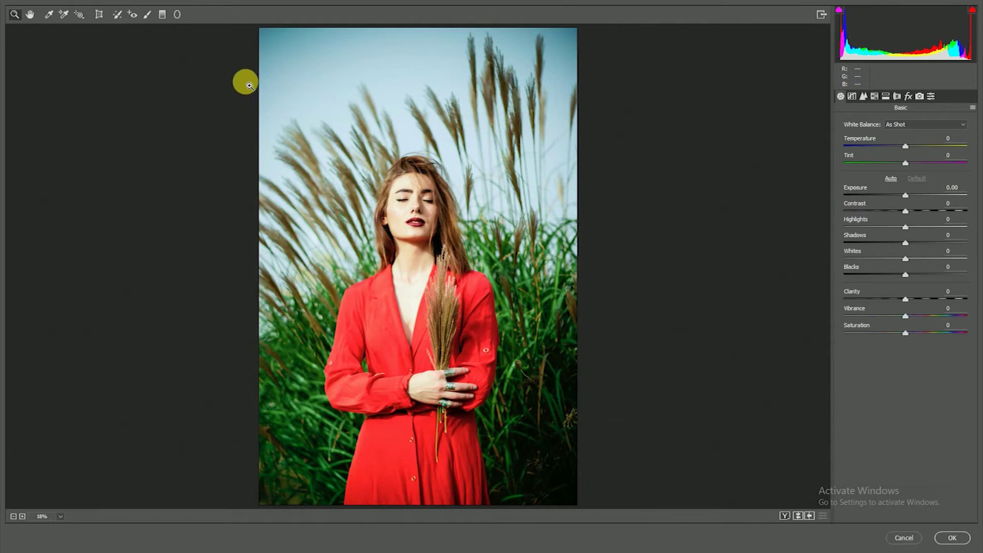
click(891, 178)
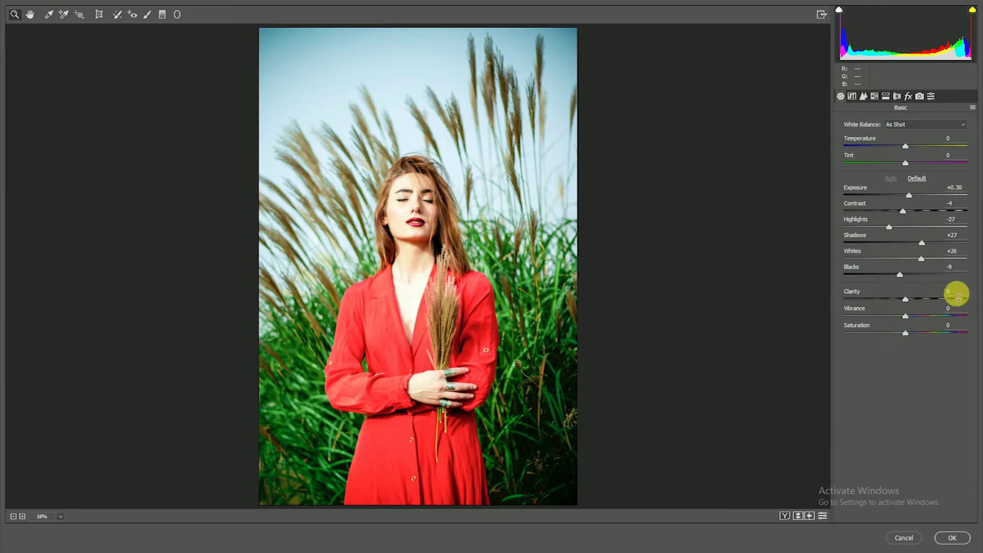
click(953, 292)
text(20)
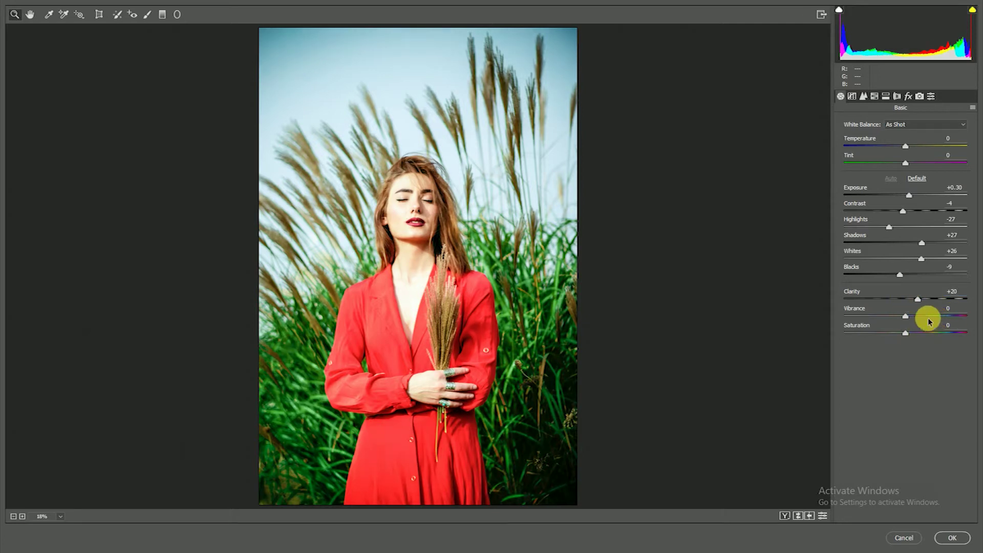
- Set Vibrance to +10 and Saturation to -20
mouse_move(908, 318)
mouse_down()
mouse_move(939, 318)
mouse_move(925, 319)
mouse_up()
text(10)
drag(906, 336, 895, 335)
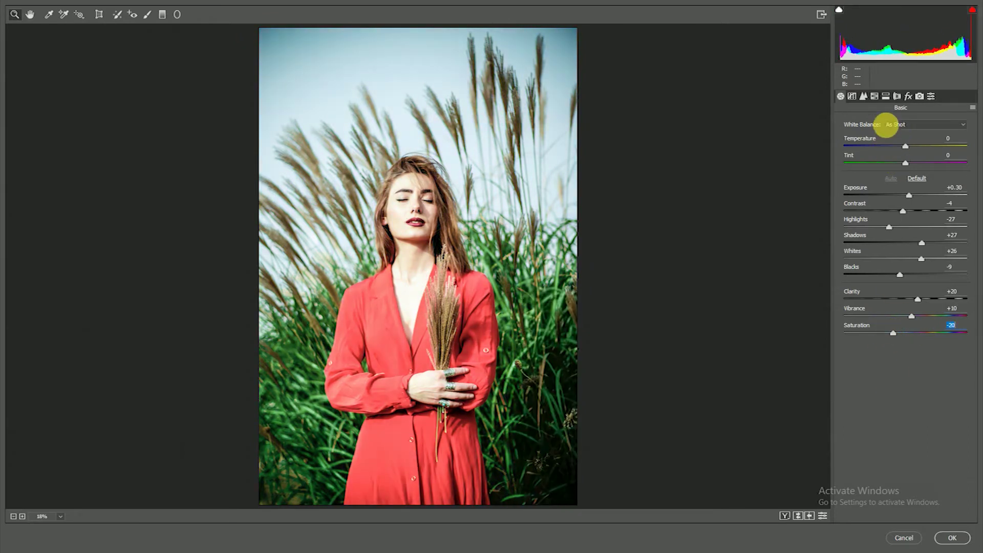
click(897, 124)
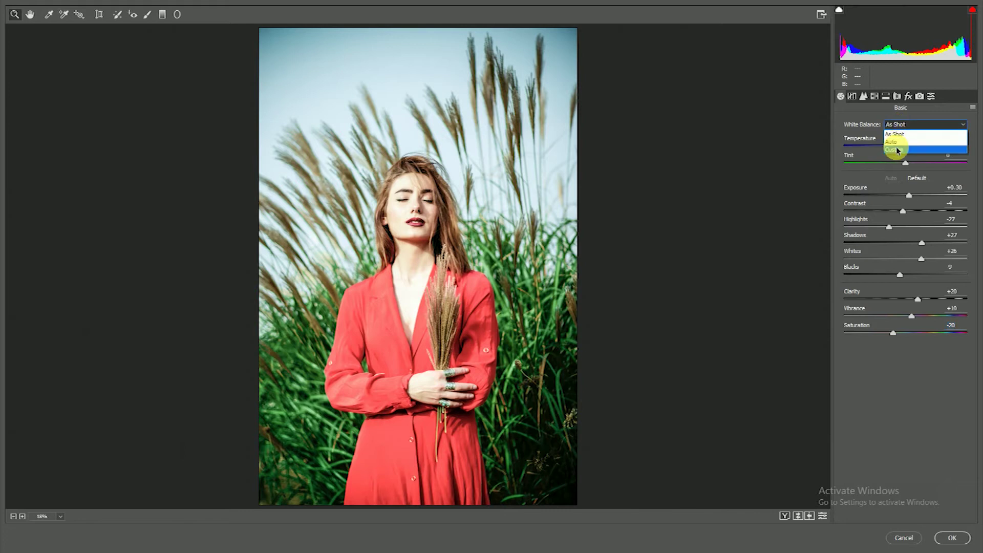
- Set a Custom white balance with Temperature -1 and Tint +23
click(895, 149)
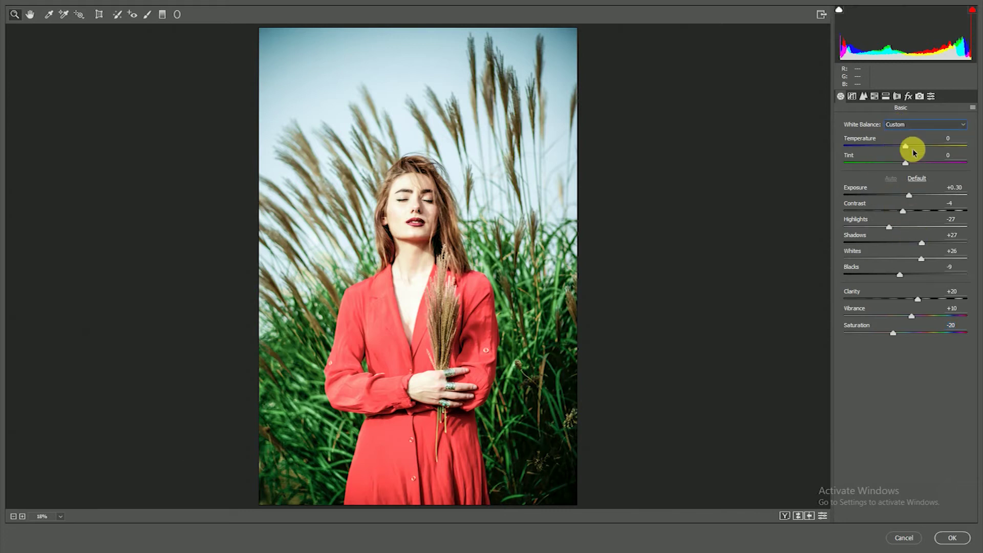
mouse_move(907, 150)
mouse_down()
mouse_move(922, 150)
mouse_move(897, 150)
mouse_move(906, 151)
mouse_up()
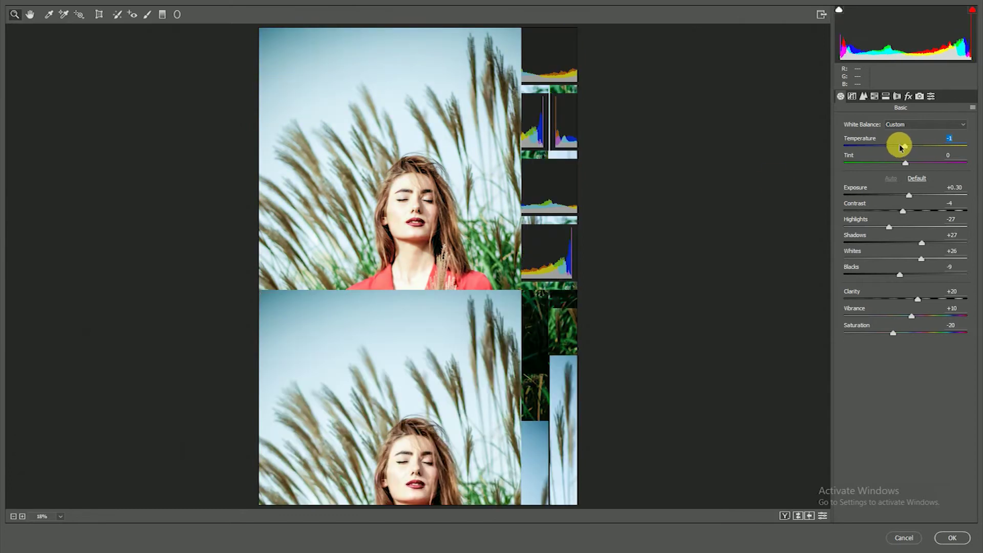
click(492, 219)
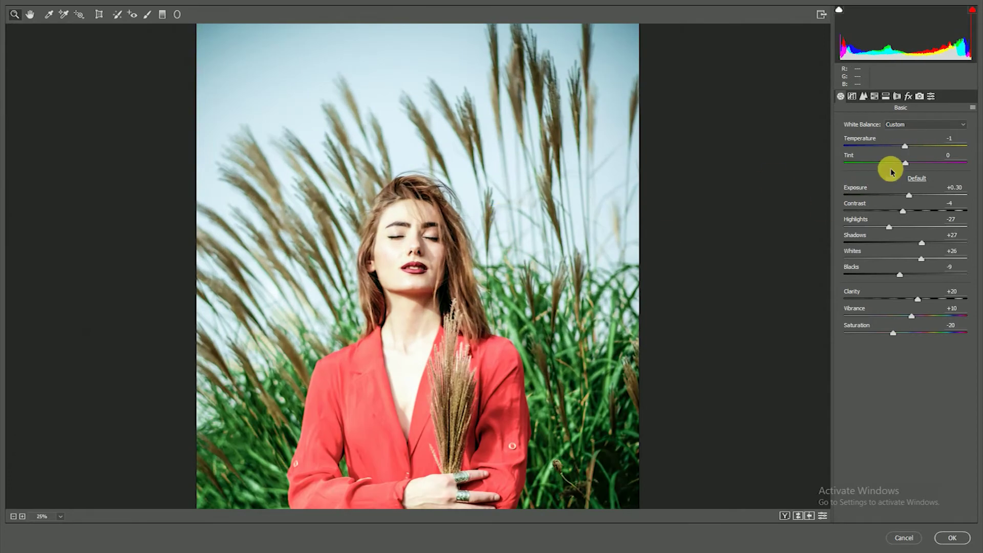
mouse_move(905, 163)
mouse_down()
mouse_move(877, 164)
mouse_move(919, 169)
mouse_up()
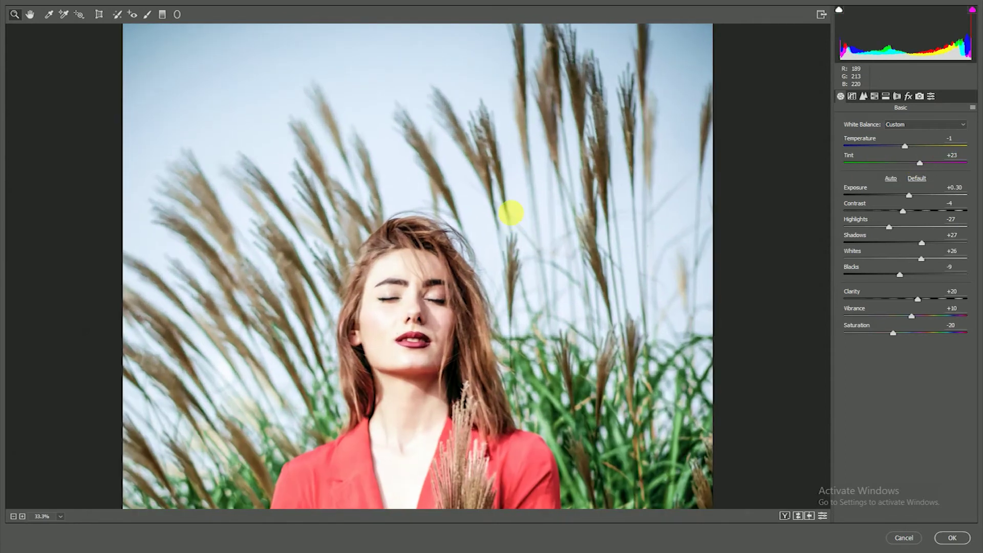
right_click(514, 215)
click(535, 132)
right_click(444, 145)
click(466, 158)
right_click(446, 149)
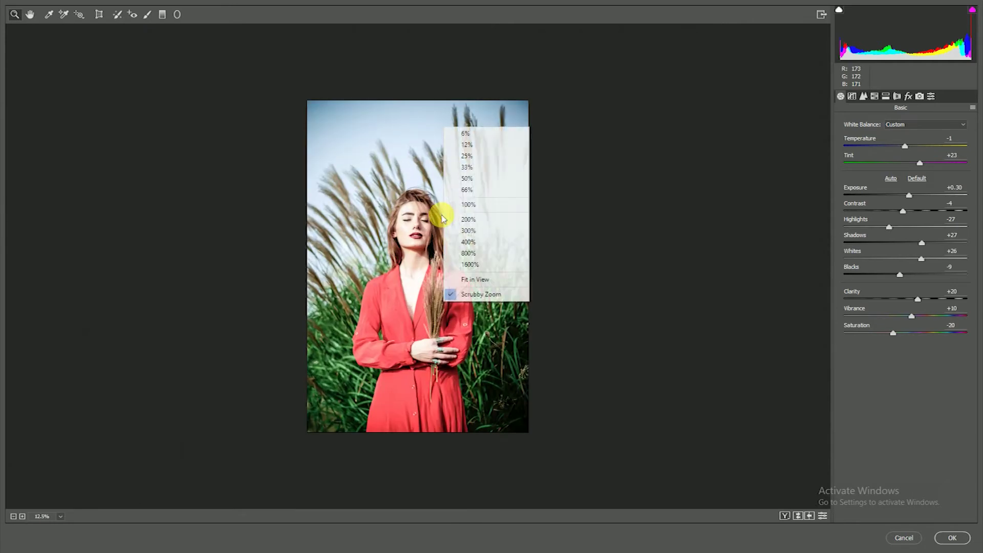
click(454, 154)
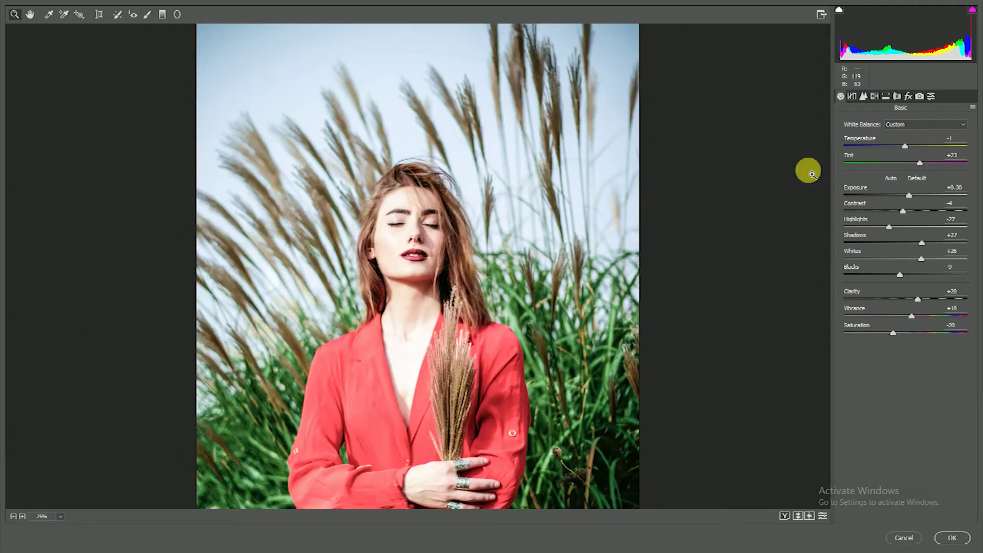
- Set the Detail sharpening Amount to 10
click(864, 96)
click(864, 96)
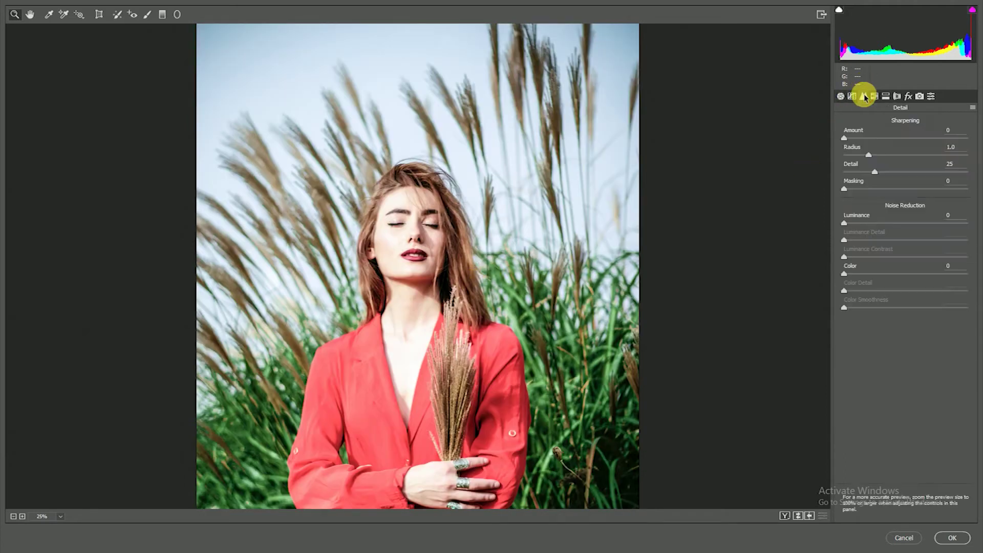
click(950, 131)
text(10)
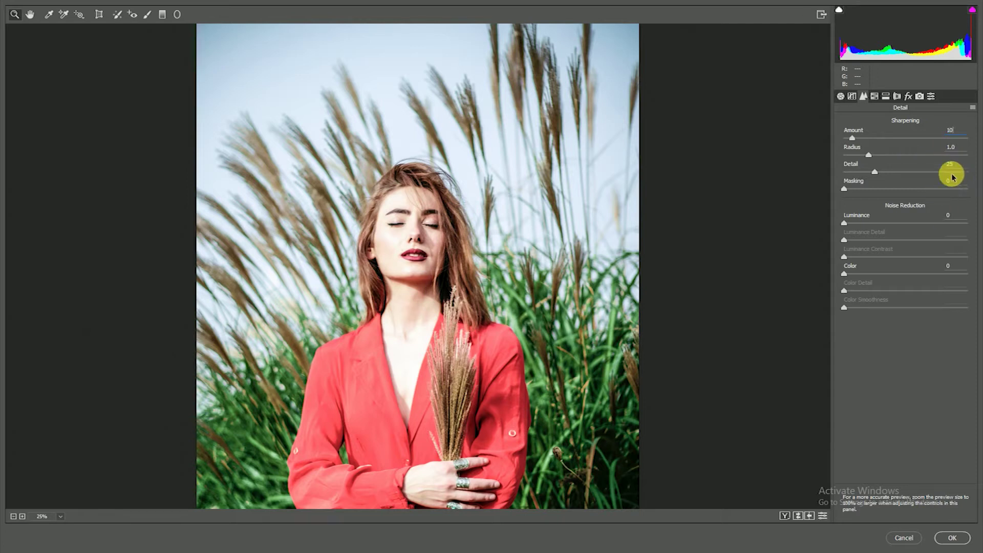
click(875, 97)
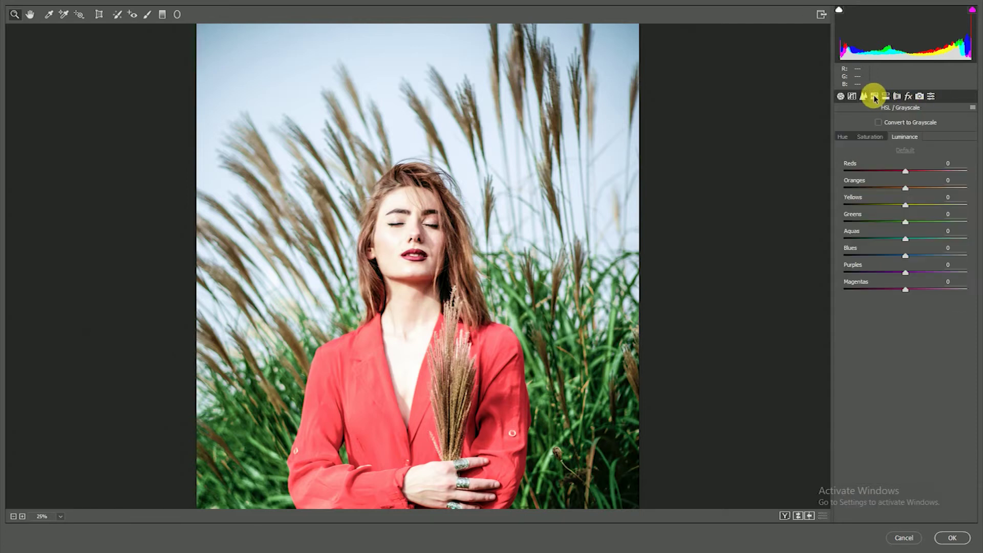
- Set HSL Luminance to Reds -10, Oranges +24, Yellows +21, Greens +38, Aquas +43, Purples +22, Magentas +7
drag(908, 174, 862, 177)
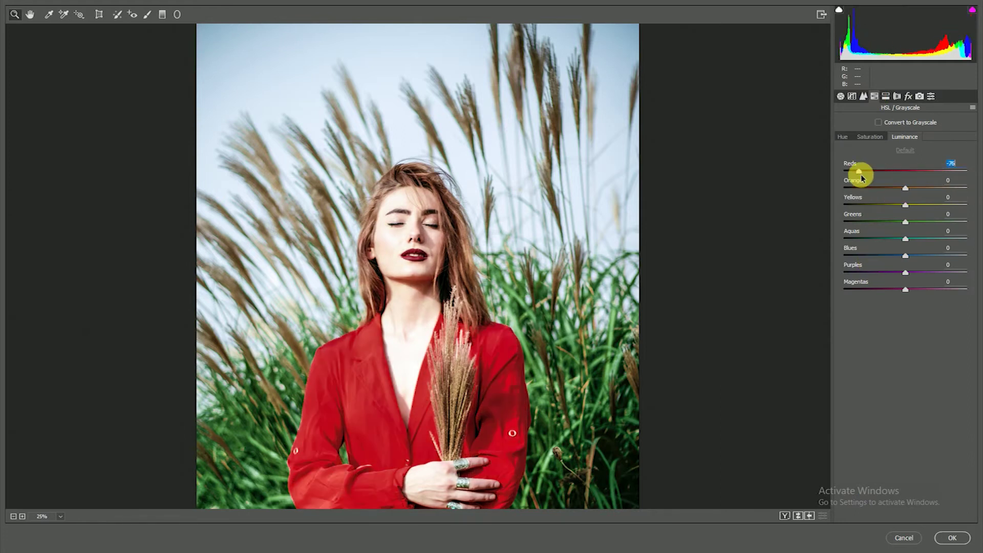
drag(862, 176, 905, 178)
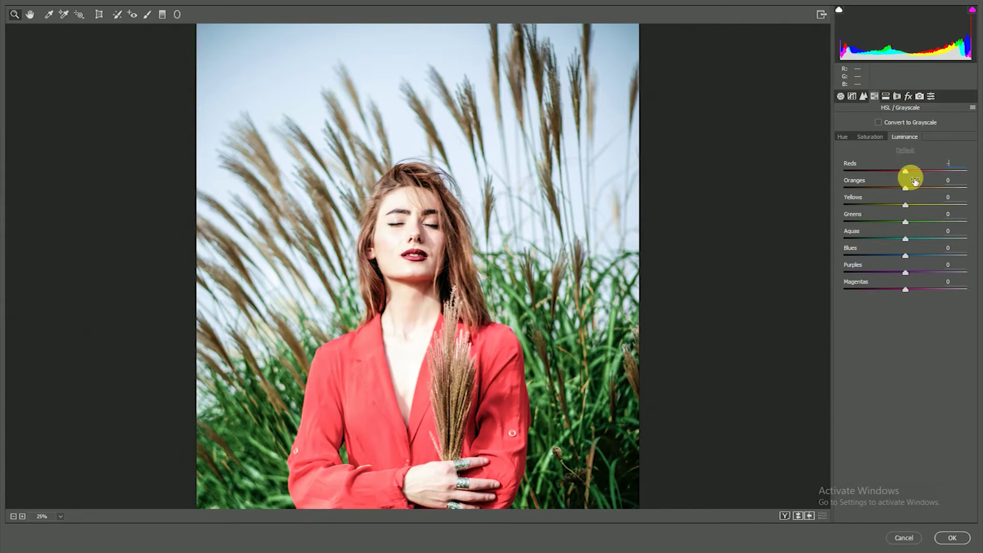
mouse_move(907, 189)
mouse_down()
mouse_move(867, 191)
mouse_move(942, 186)
mouse_move(930, 189)
mouse_move(937, 205)
mouse_move(889, 207)
mouse_move(939, 210)
mouse_up()
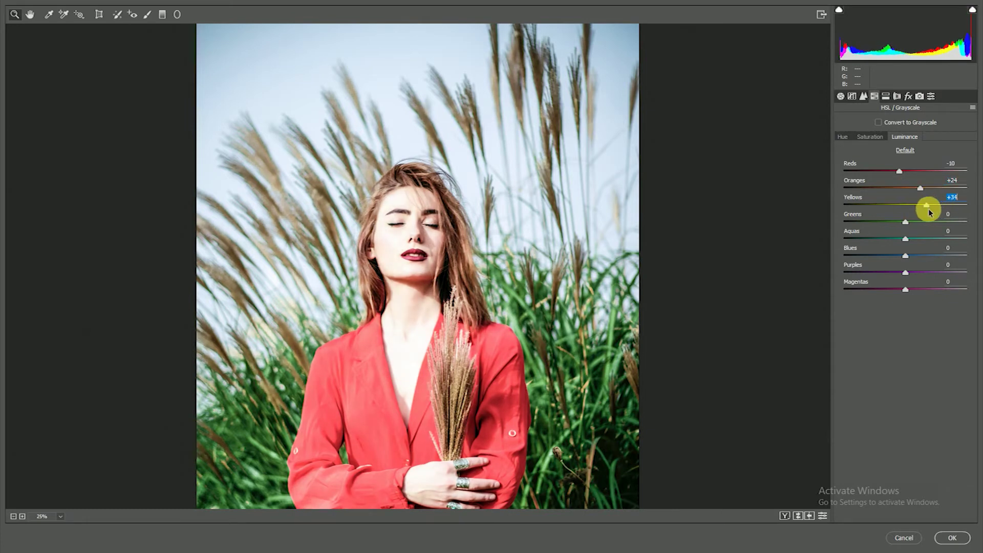
mouse_move(907, 222)
mouse_down()
mouse_move(933, 221)
mouse_move(893, 222)
mouse_move(958, 223)
mouse_move(900, 226)
mouse_move(939, 224)
mouse_move(928, 224)
mouse_move(957, 241)
mouse_move(847, 243)
mouse_move(939, 247)
mouse_up()
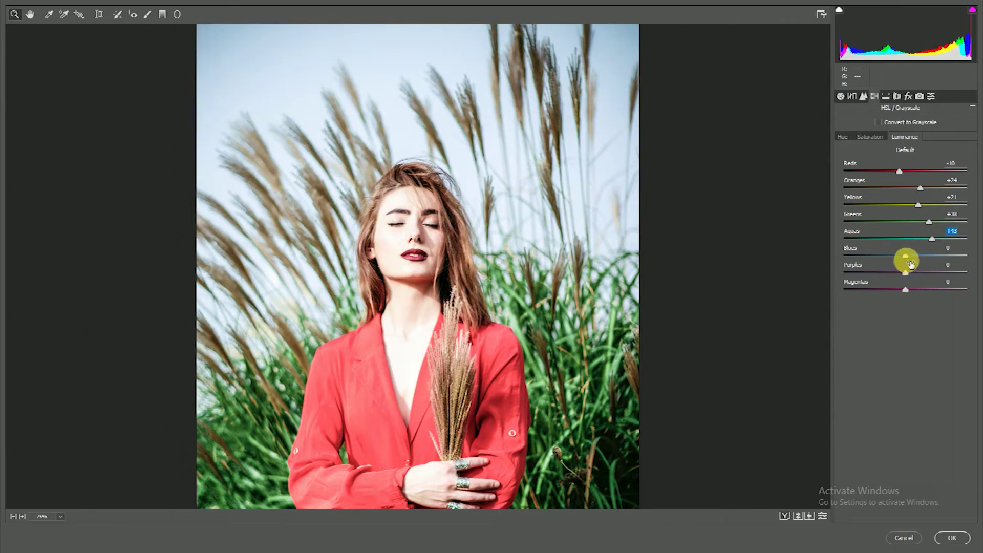
mouse_move(906, 256)
mouse_down()
mouse_move(946, 255)
mouse_move(869, 251)
mouse_move(957, 246)
mouse_move(898, 249)
mouse_move(938, 273)
mouse_move(915, 273)
mouse_move(929, 290)
mouse_move(910, 293)
mouse_up()
mouse_move(896, 256)
mouse_down()
mouse_move(926, 259)
mouse_move(878, 262)
mouse_move(919, 258)
mouse_move(905, 256)
mouse_up()
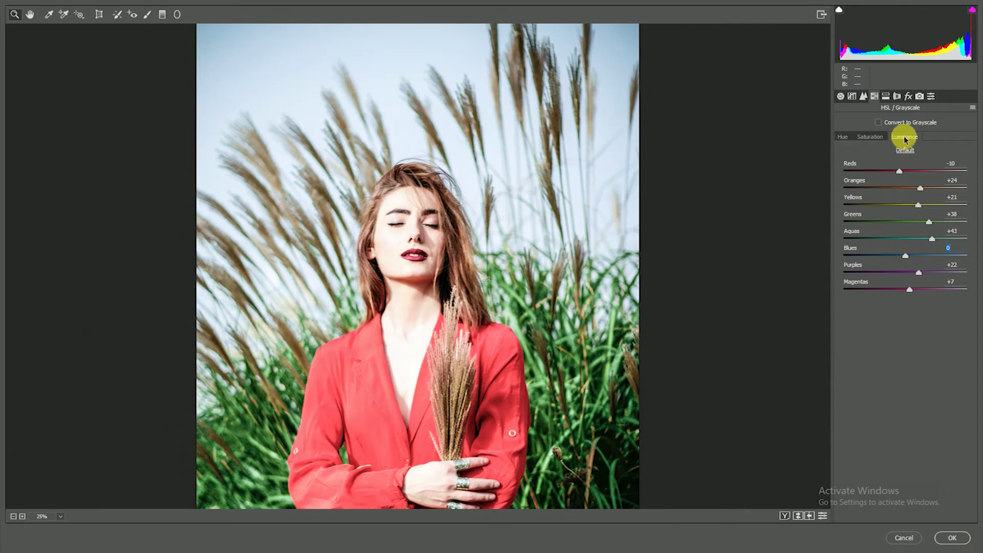
click(870, 137)
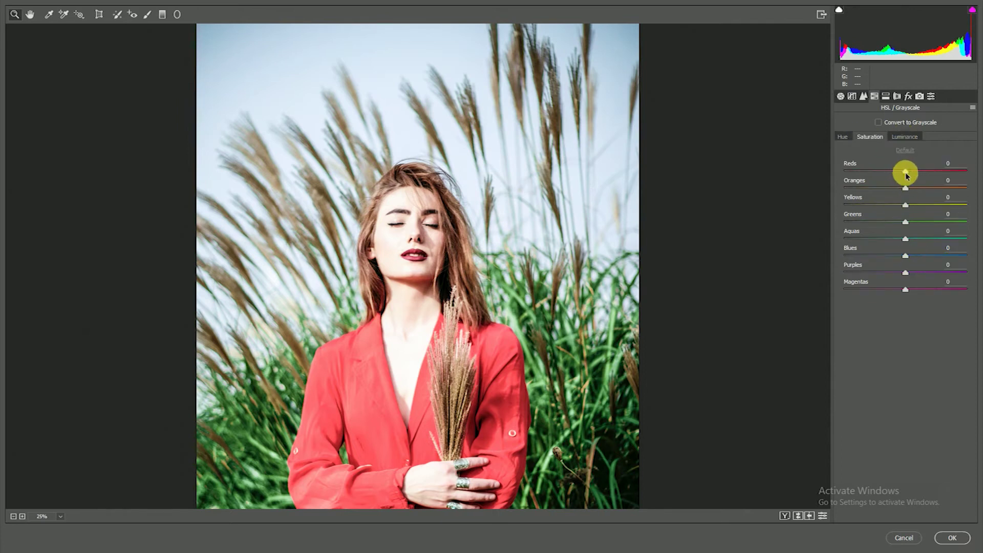
- Lower HSL Saturation of Reds to -16, Oranges to -23 and Greens to -51
mouse_move(907, 174)
mouse_down()
mouse_move(937, 171)
mouse_move(862, 174)
mouse_move(946, 174)
mouse_move(894, 178)
mouse_move(901, 194)
mouse_move(949, 189)
mouse_move(878, 190)
mouse_move(896, 192)
mouse_up()
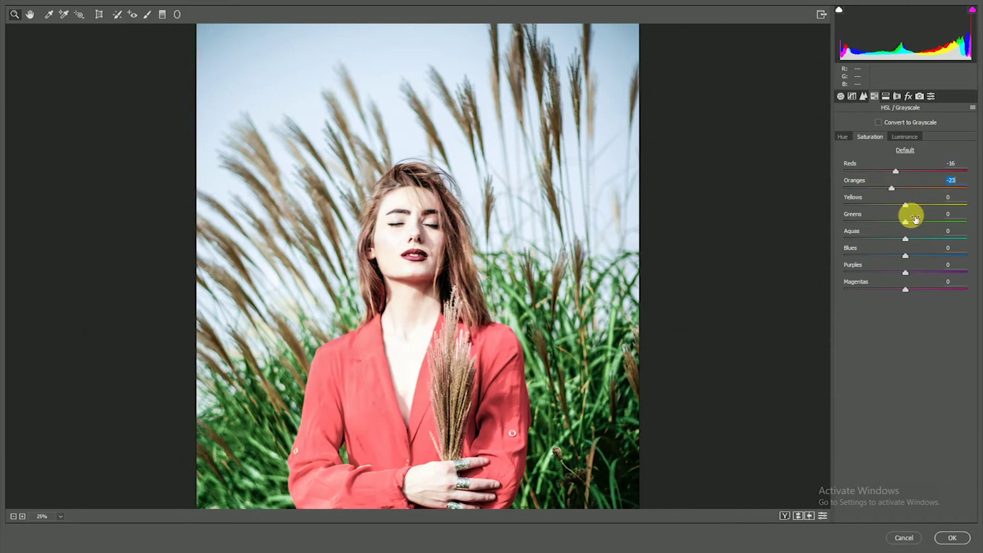
mouse_move(906, 224)
mouse_down()
mouse_move(950, 221)
mouse_move(875, 228)
mouse_up()
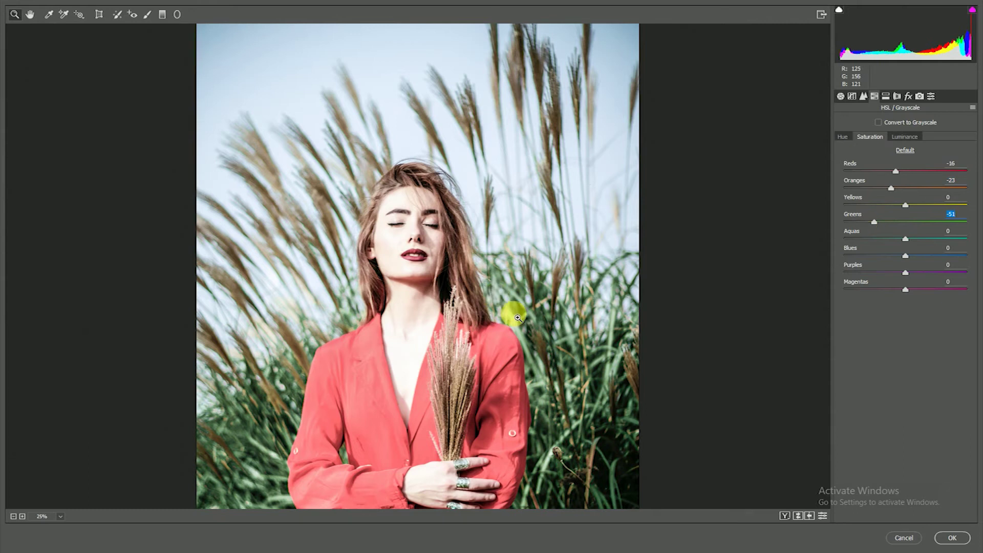
scroll(513, 315, down, 4)
scroll(519, 326, up, 1)
scroll(525, 328, up, 2)
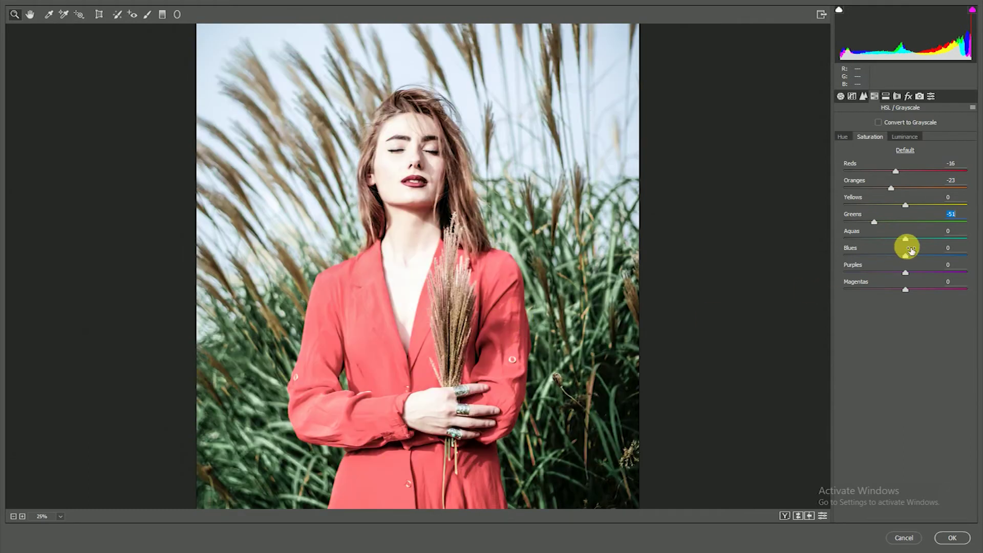
- Raise Blues saturation to +68, keeping Aquas and Purples at 0
mouse_move(906, 240)
mouse_down()
mouse_move(960, 239)
mouse_move(875, 239)
mouse_move(896, 240)
mouse_up()
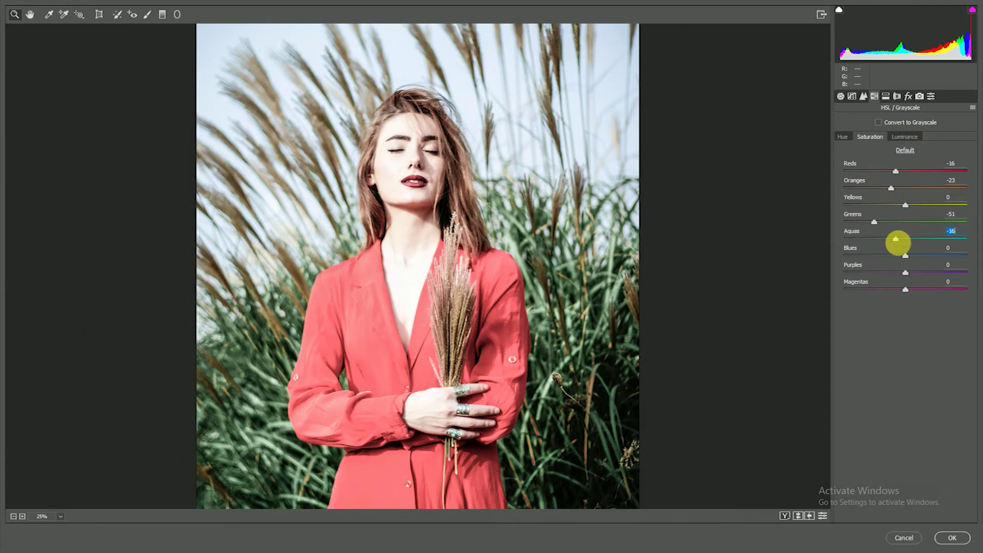
text(0)
mouse_move(905, 258)
mouse_down()
mouse_move(962, 259)
mouse_move(948, 256)
mouse_up()
scroll(516, 206, up, 3)
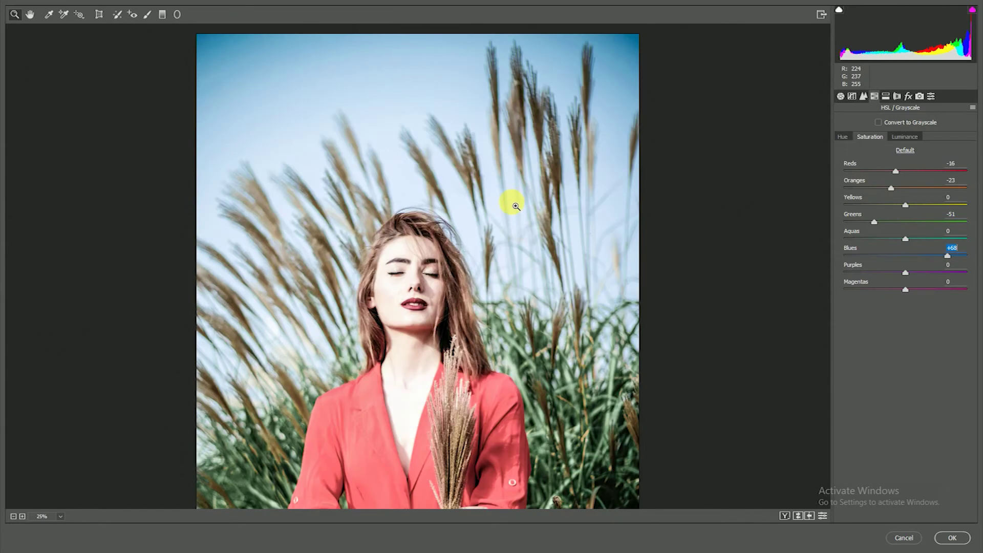
drag(906, 273, 949, 273)
text(0)
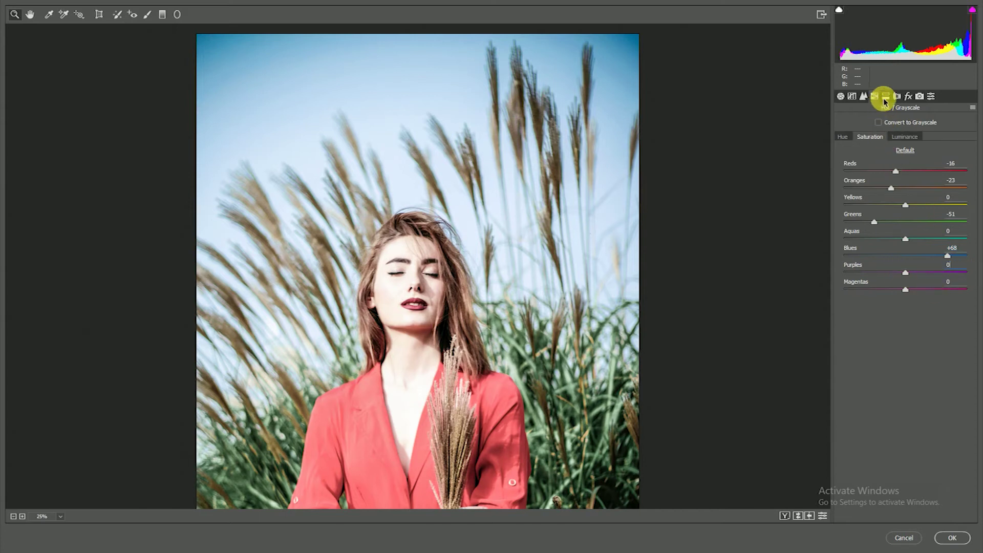
click(885, 98)
- Test and reset split-toning tints, leaving Highlights Saturation at 1, browsing Effects and Presets
drag(844, 138, 843, 141)
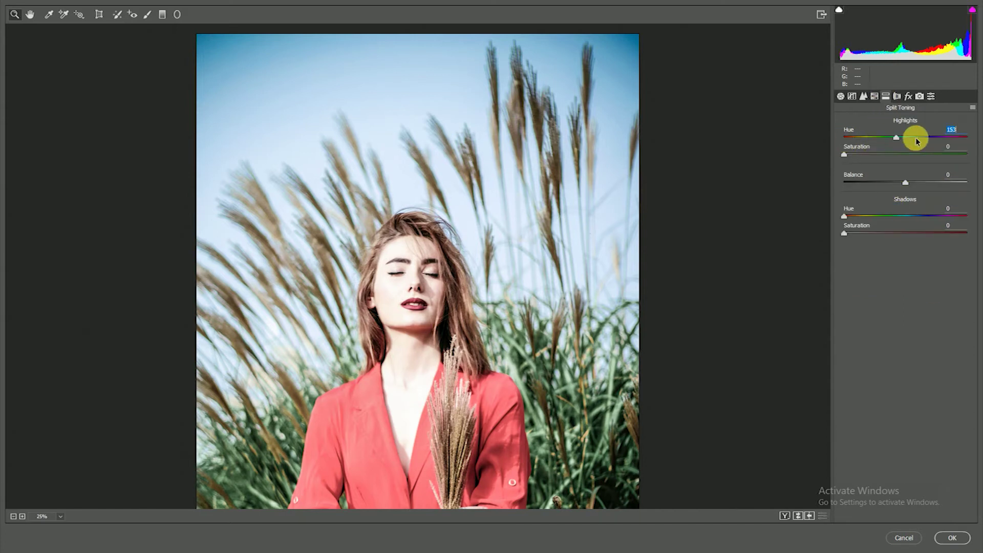
mouse_move(847, 156)
mouse_down()
mouse_move(918, 154)
mouse_move(826, 156)
mouse_move(977, 149)
mouse_move(827, 154)
mouse_move(886, 158)
mouse_move(857, 163)
mouse_up()
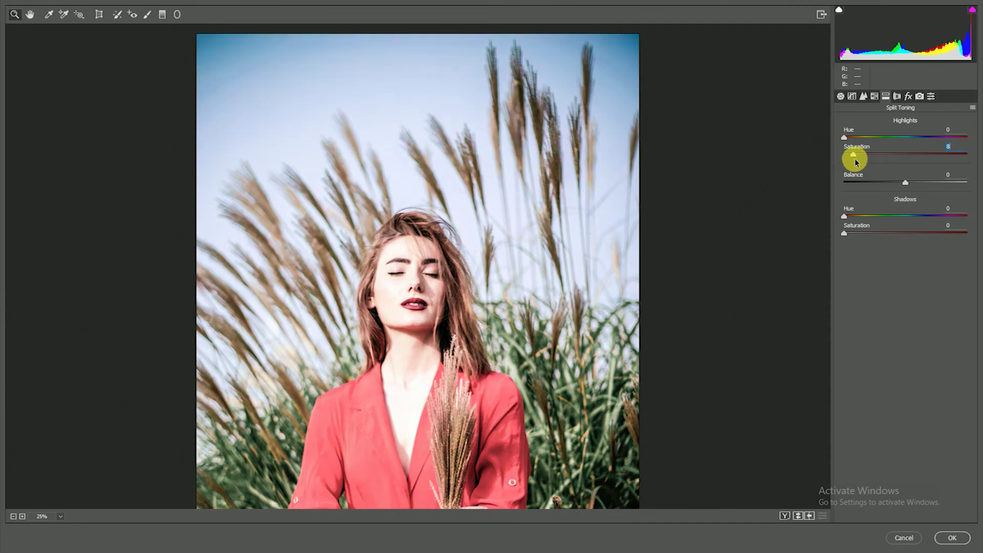
mouse_move(844, 215)
mouse_down()
mouse_move(920, 217)
mouse_move(832, 222)
mouse_up()
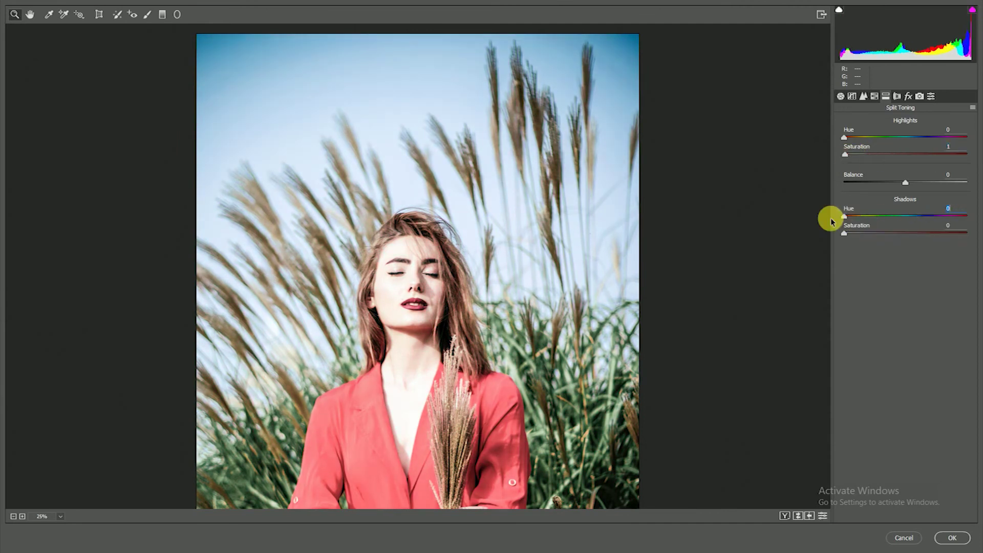
click(908, 99)
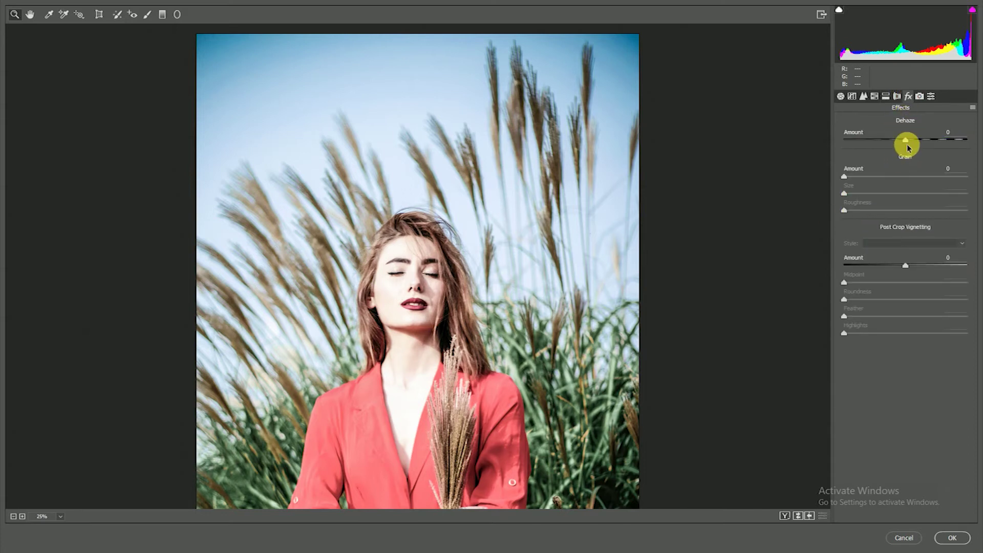
click(931, 97)
click(887, 97)
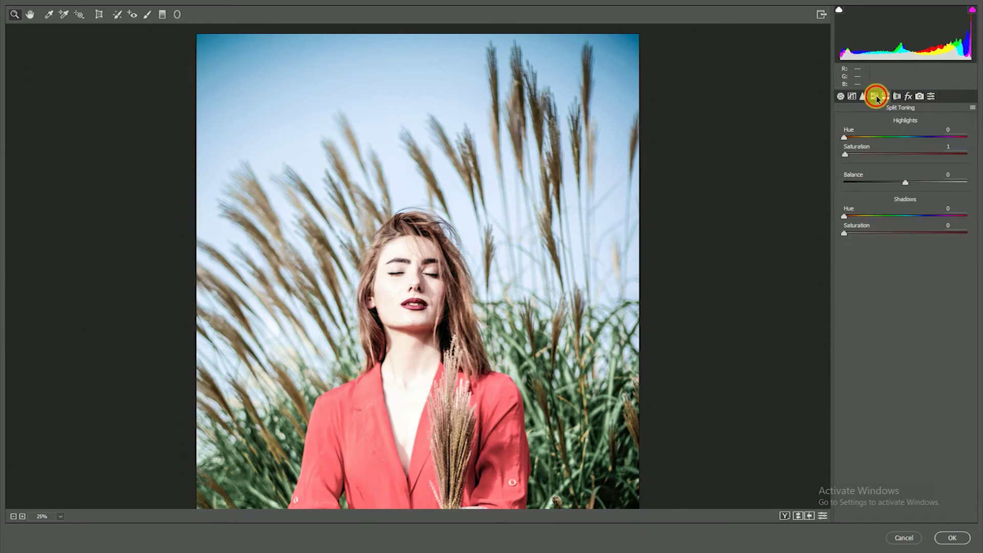
click(876, 98)
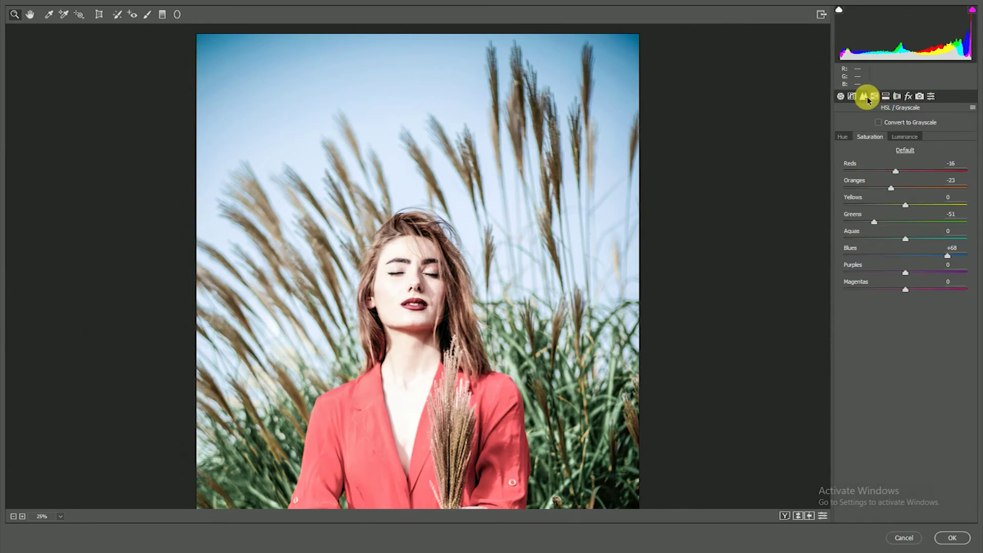
- Lower the Basic Temperature from -1 to -3 and apply the Camera Raw grade
click(840, 96)
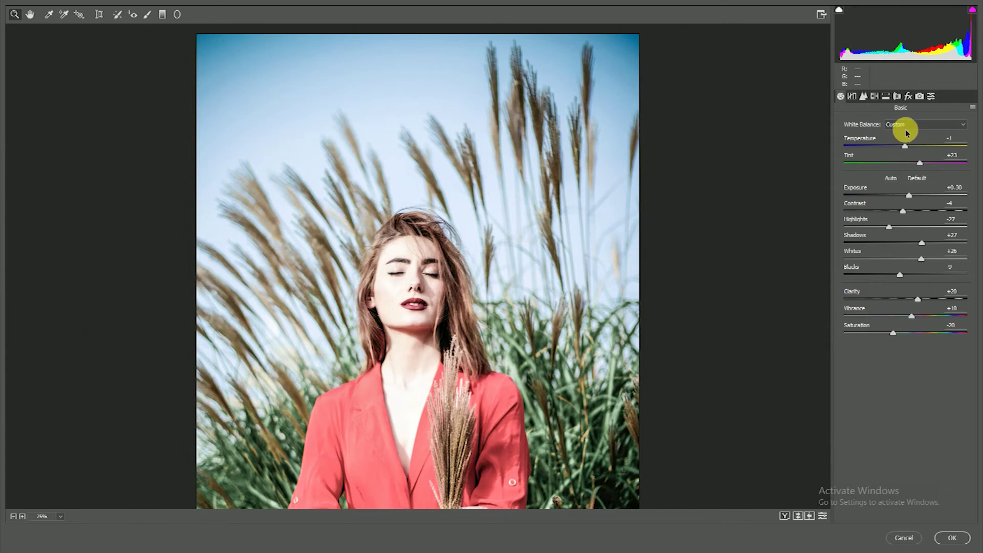
click(906, 125)
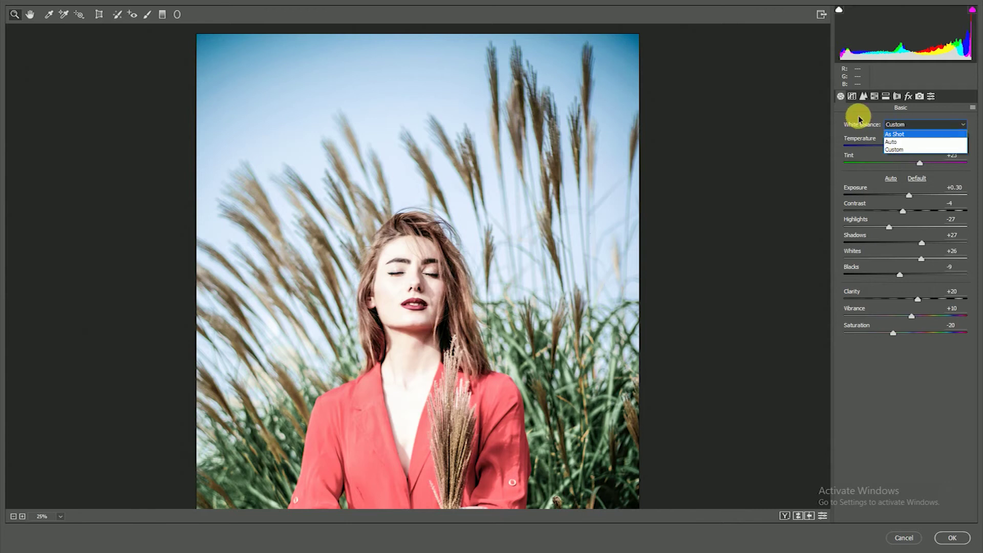
click(897, 125)
click(889, 148)
drag(889, 149, 906, 148)
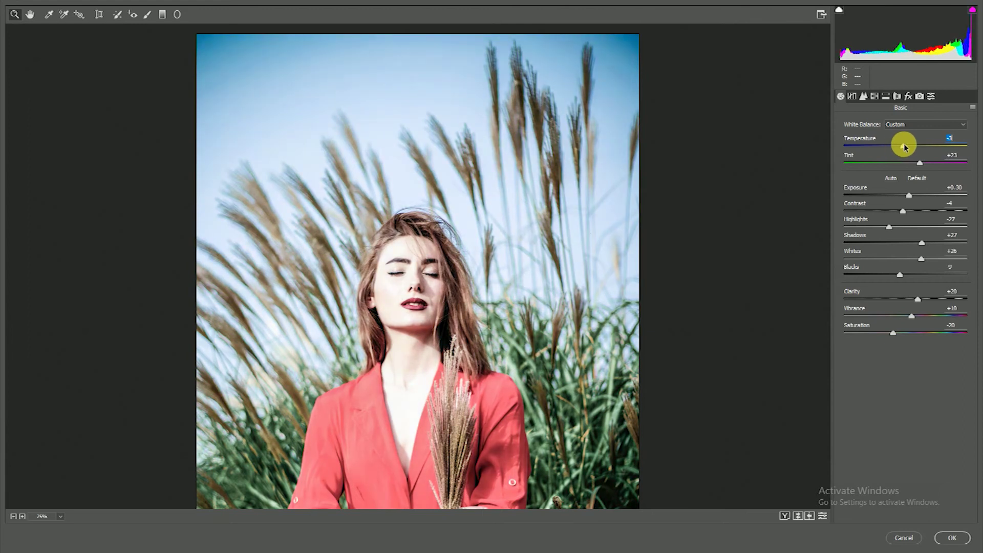
click(953, 537)
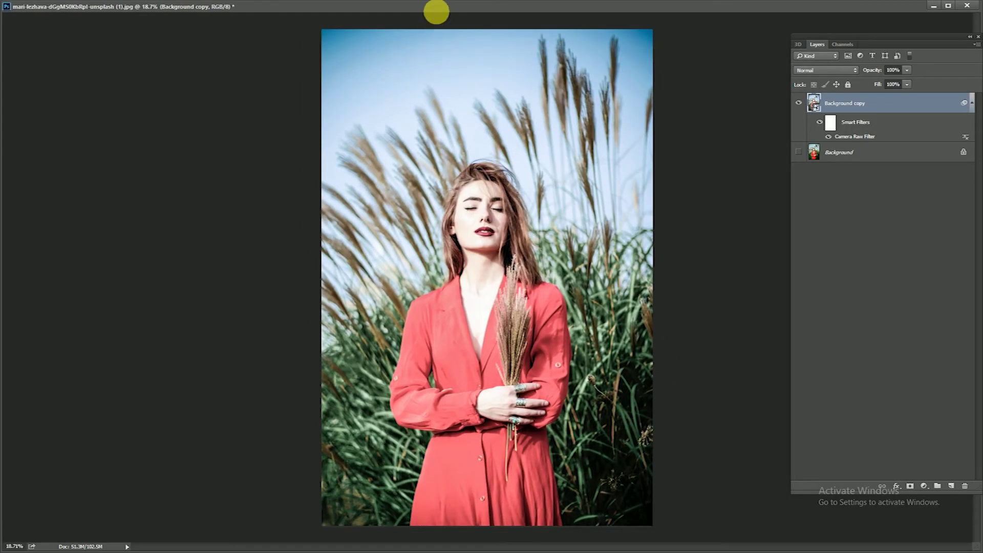
- Make Background visible and flip Background copy on and off, ending with it shown
click(800, 103)
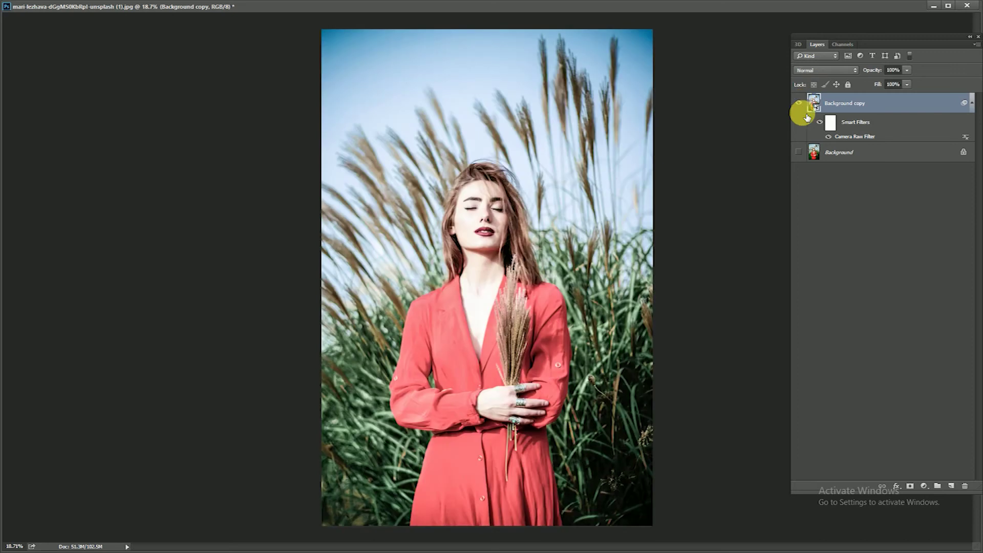
click(800, 152)
click(800, 103)
click(800, 104)
click(800, 103)
click(800, 103)
click(800, 104)
click(800, 103)
click(800, 104)
click(800, 103)
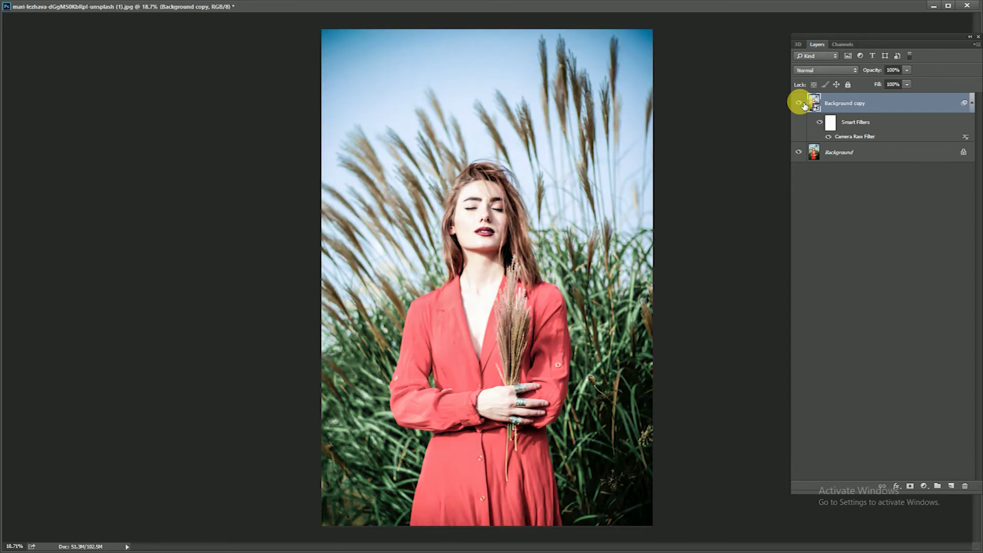
click(800, 104)
click(800, 104)
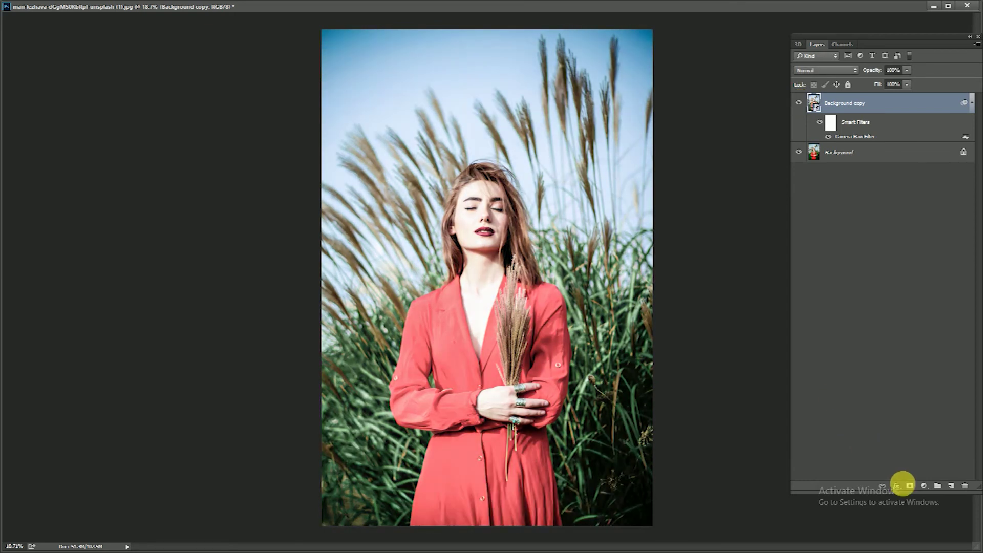
click(925, 487)
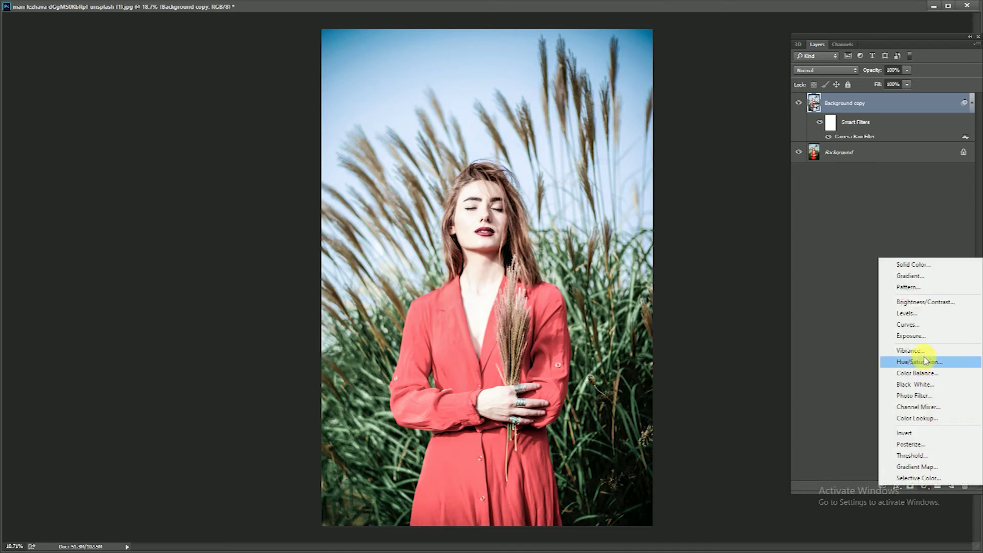
- Add a Color Lookup layer and step through LUTs, settling on FoggyNight.3DL
click(917, 418)
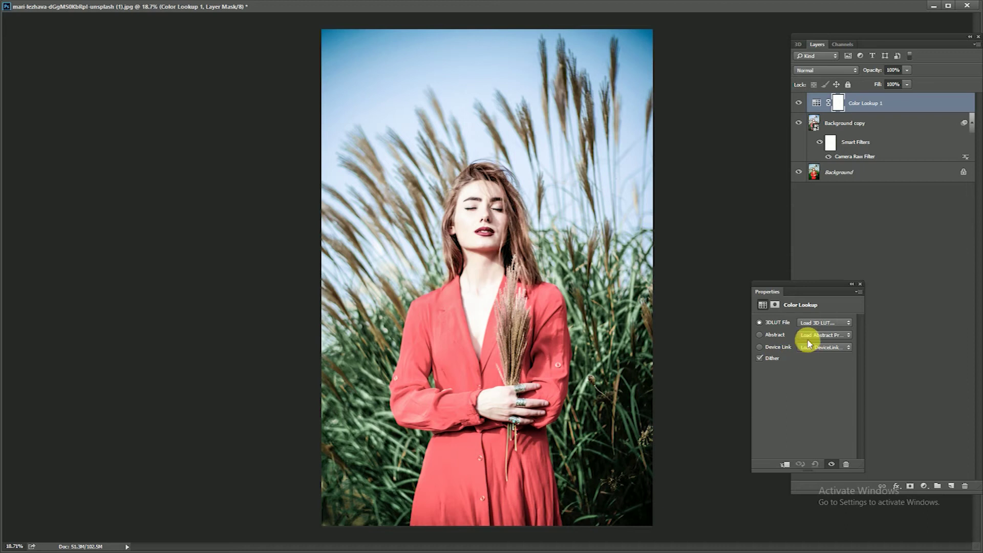
click(820, 323)
click(821, 323)
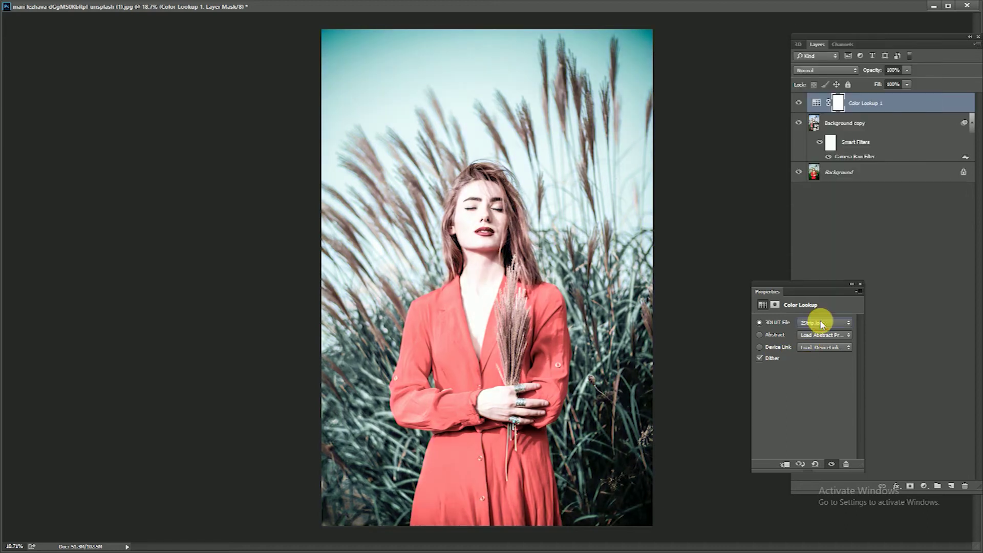
key(Down)
key(Down)
key(Down)
key(Down)
key(Up)
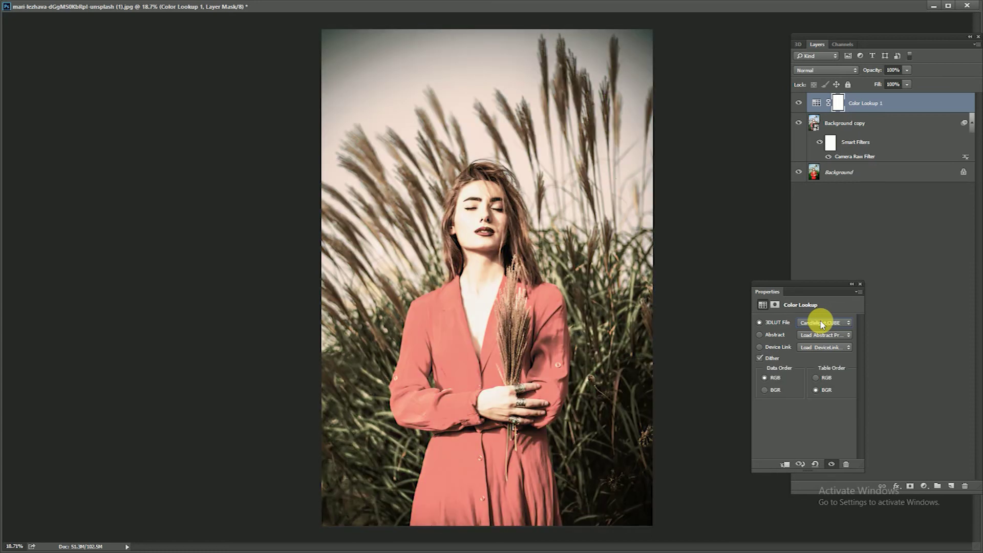
key(Down)
key(Down)
key(Down)
key(Down)
key(Down)
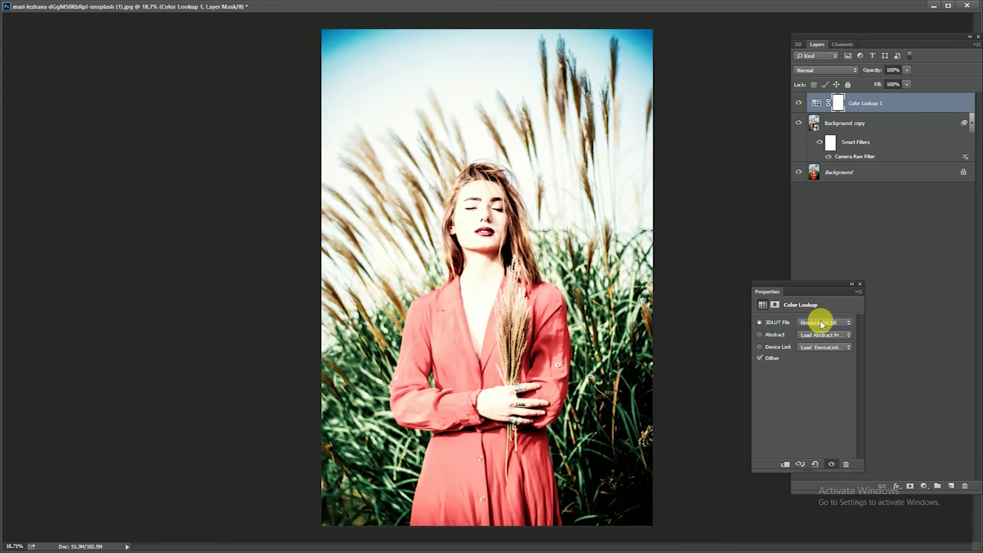
key(Down)
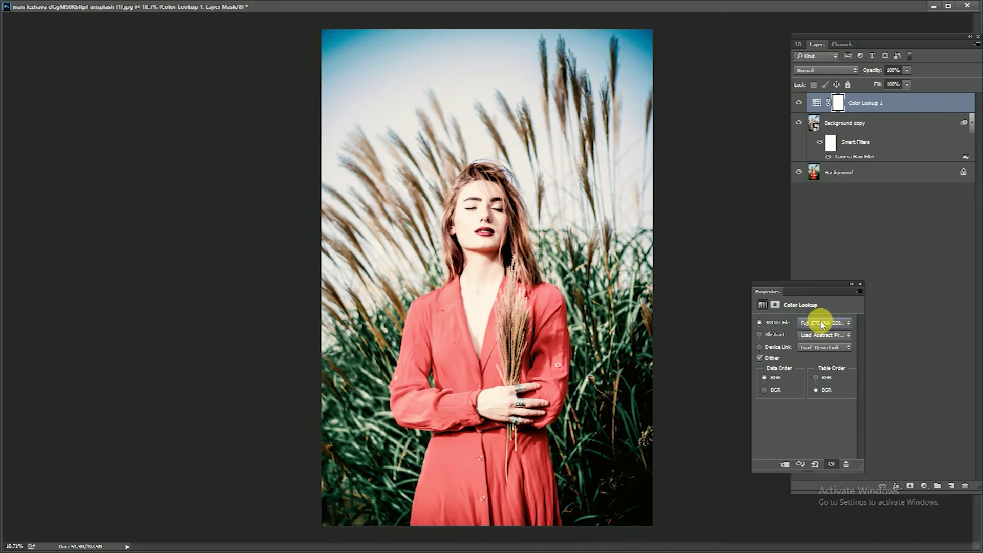
key(Up)
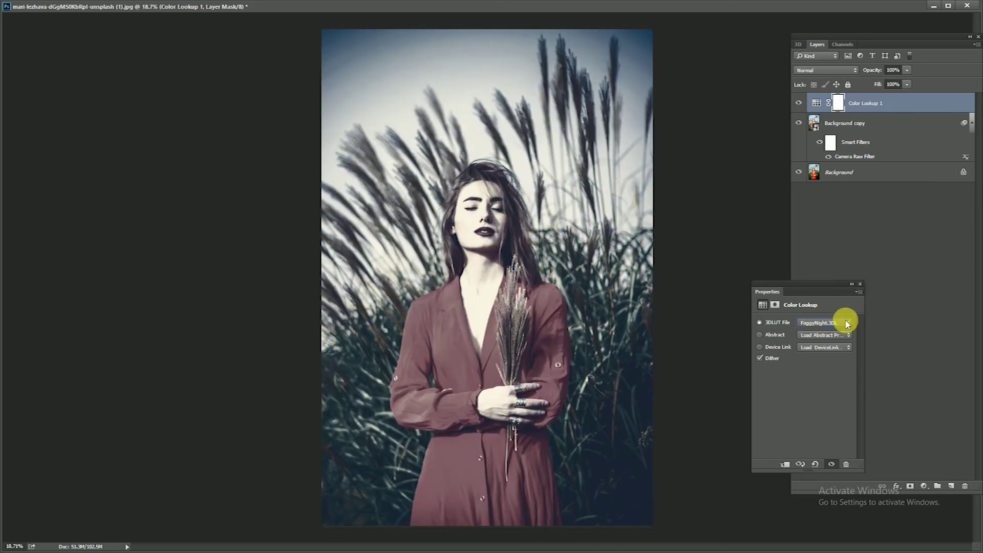
- Lower Color Lookup 1's Fill to 25% and toggle layers to compare
click(862, 283)
click(907, 84)
drag(880, 97, 863, 98)
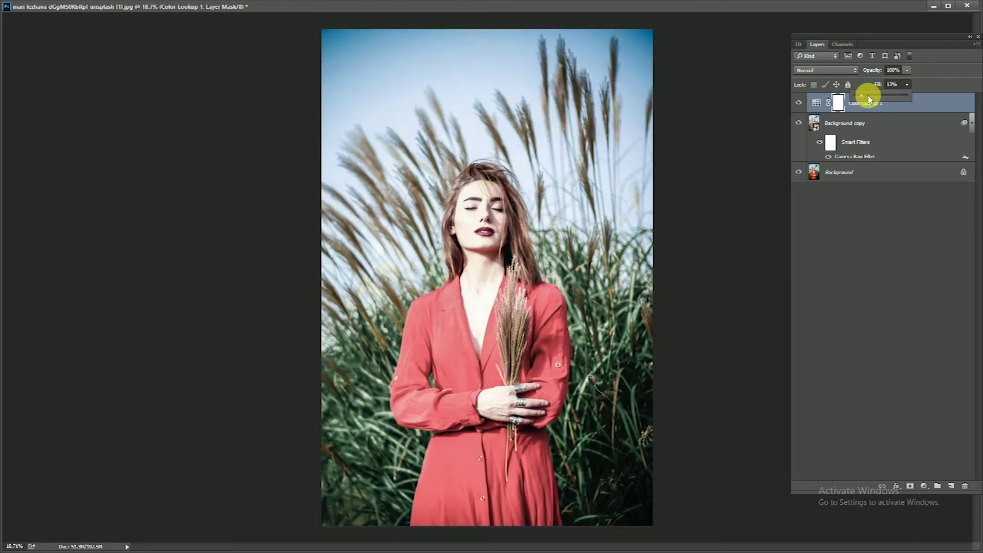
click(845, 274)
click(799, 103)
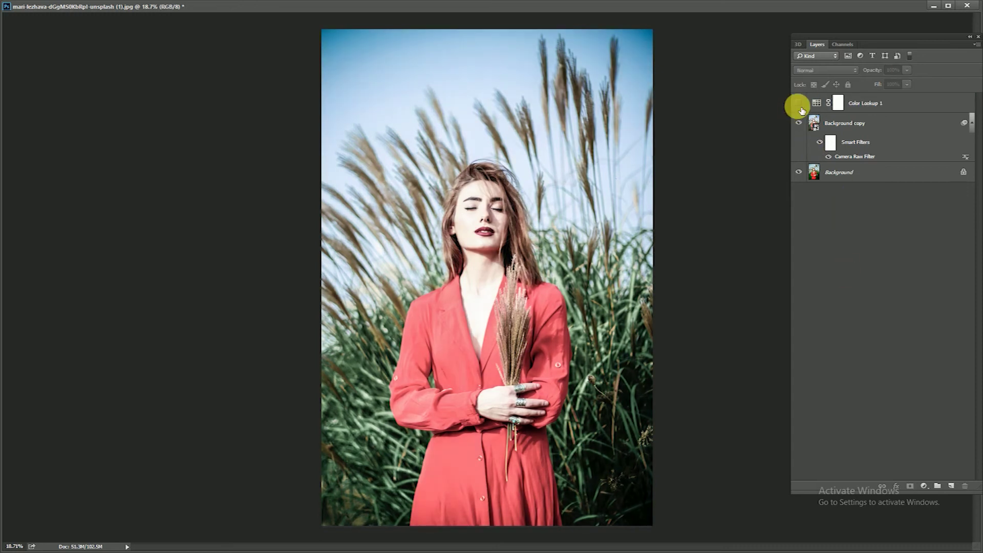
click(800, 106)
click(801, 124)
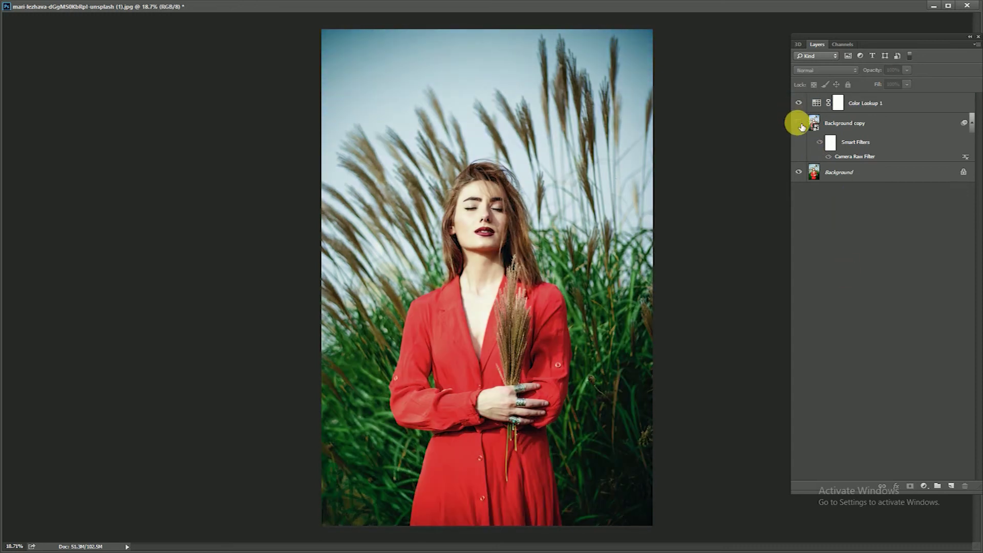
click(799, 103)
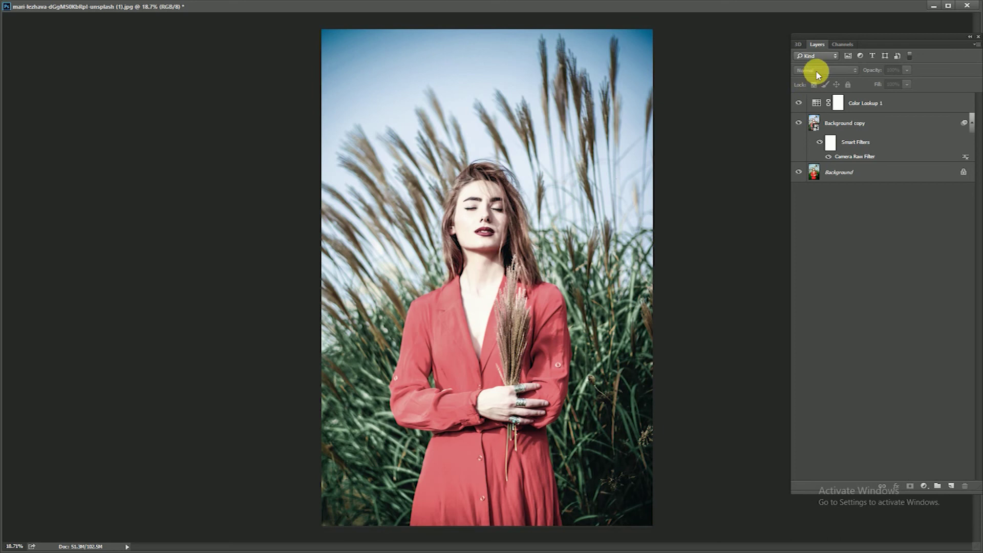
- Browse the blend mode list and try Screen on Color Lookup 1
click(880, 106)
click(830, 70)
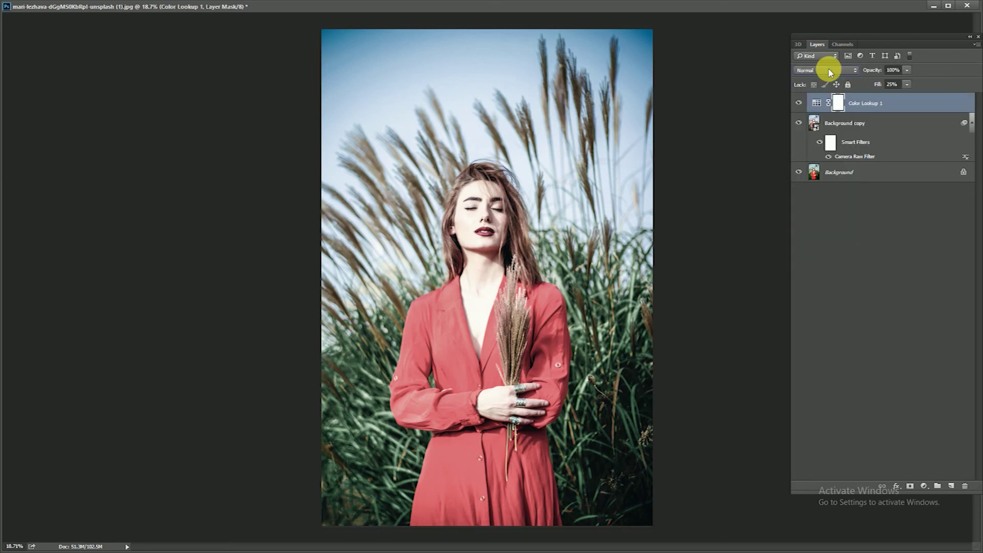
scroll(828, 70, down, 1)
scroll(828, 70, down, 1)
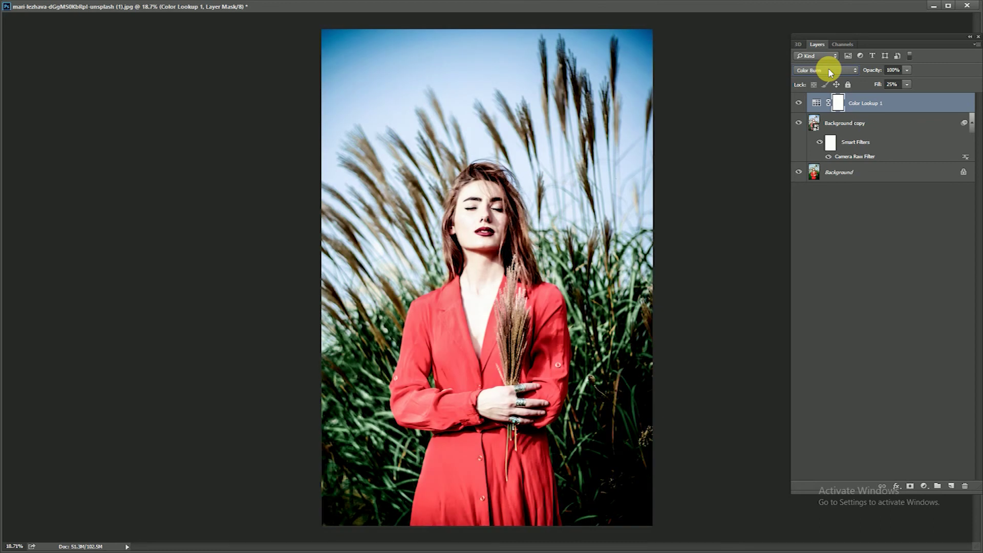
scroll(829, 70, down, 1)
scroll(830, 70, down, 1)
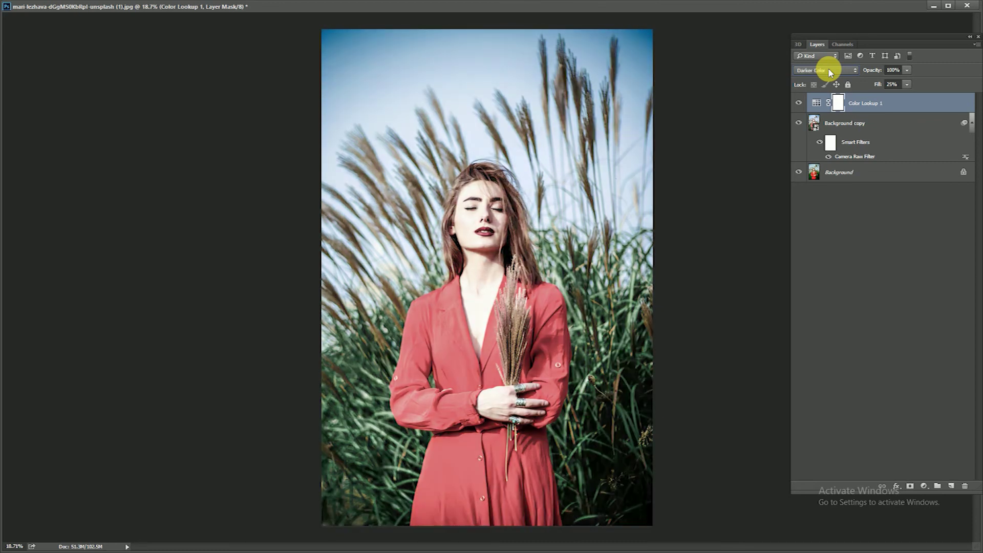
scroll(830, 70, down, 1)
scroll(829, 70, down, 1)
scroll(829, 70, down, 1)
scroll(829, 71, down, 1)
scroll(830, 71, down, 1)
scroll(830, 70, down, 1)
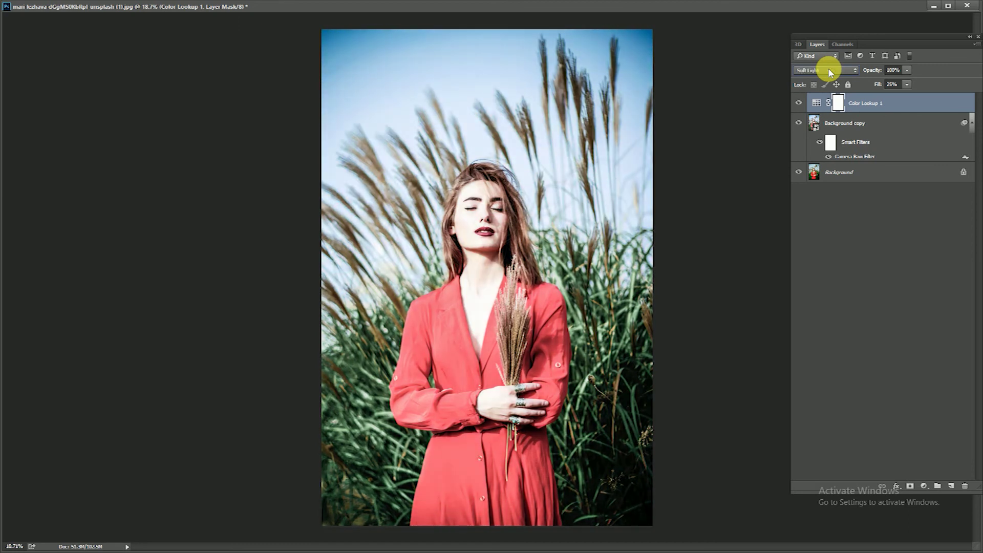
scroll(830, 71, down, 1)
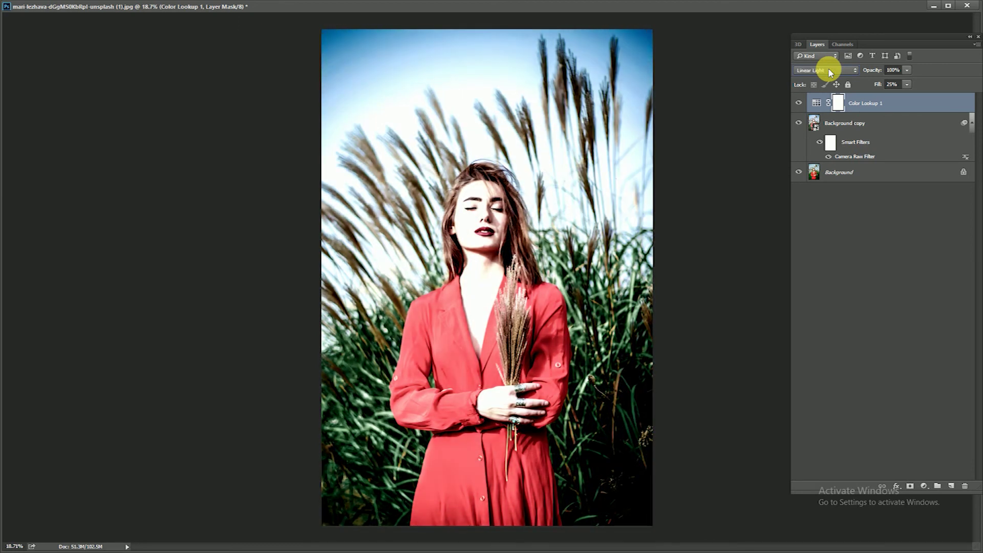
scroll(829, 71, down, 1)
scroll(829, 71, down, 1)
scroll(831, 72, down, 1)
scroll(830, 72, down, 1)
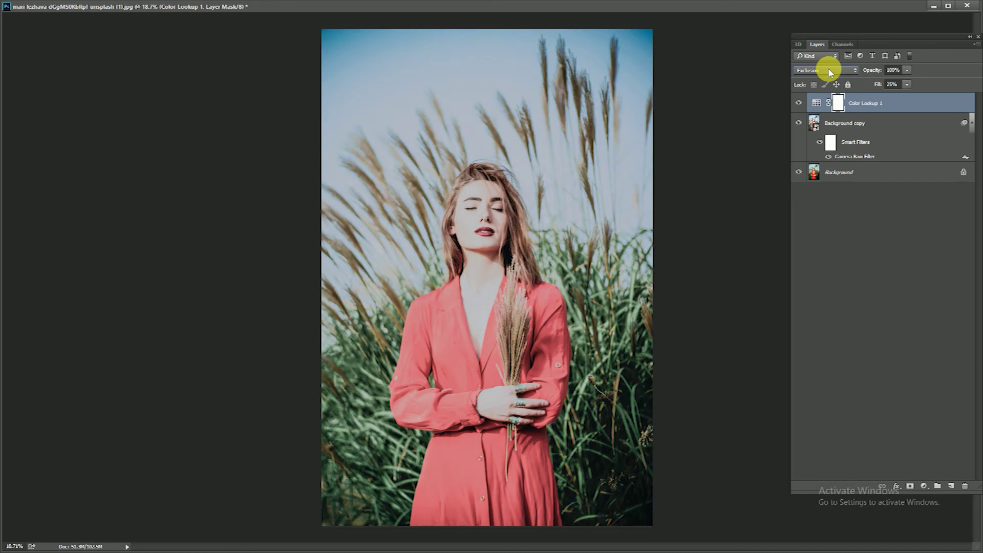
click(830, 71)
click(806, 141)
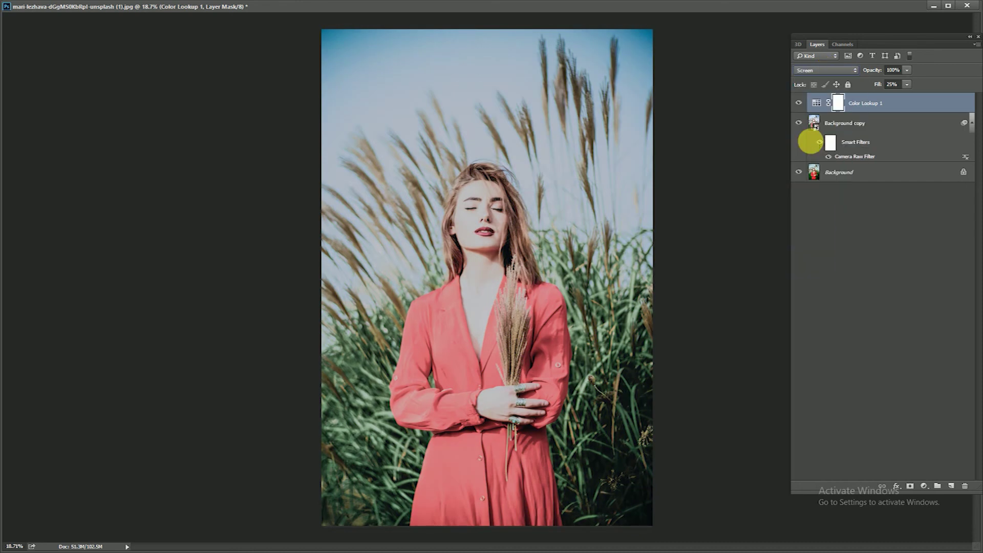
- Switch Color Lookup 1 to Multiply blending and toggle it to compare
click(799, 104)
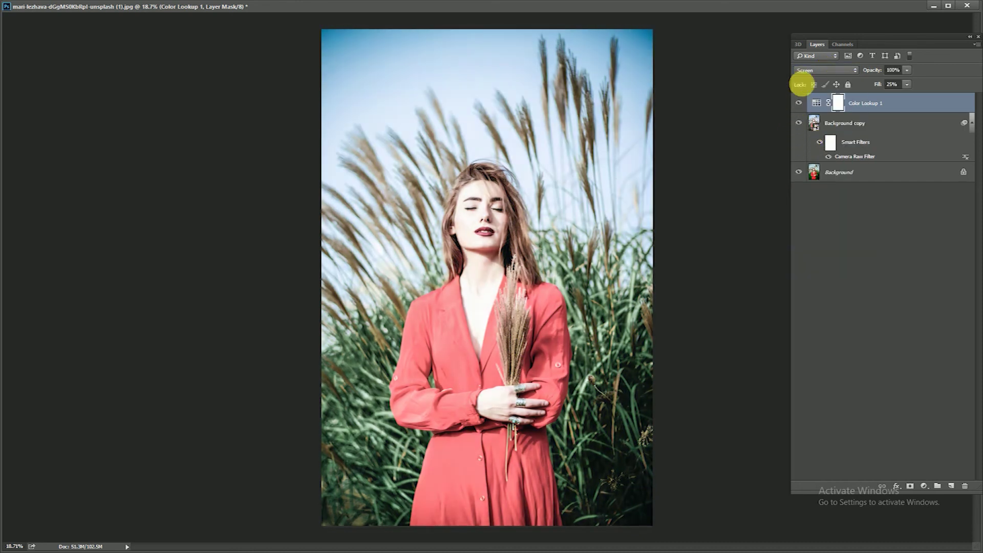
click(808, 70)
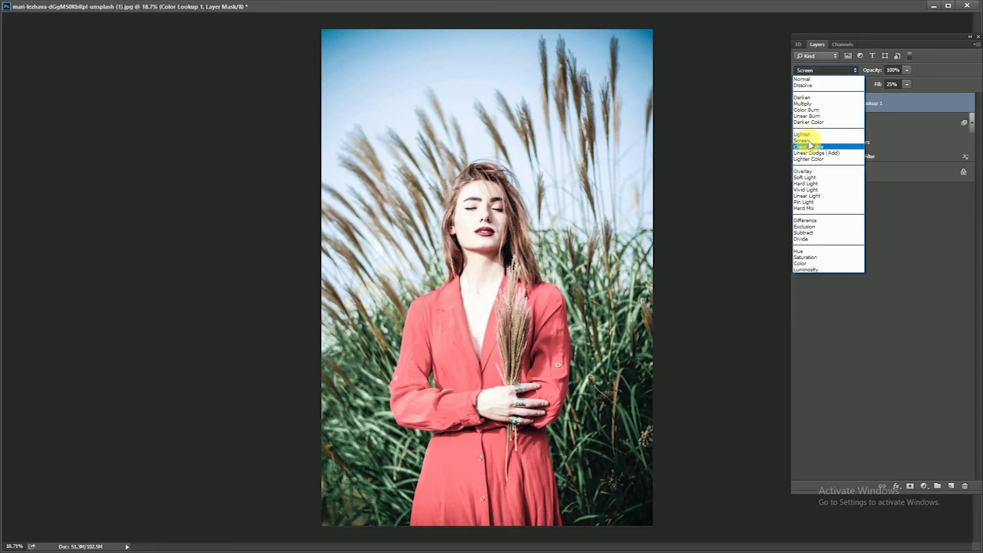
click(811, 104)
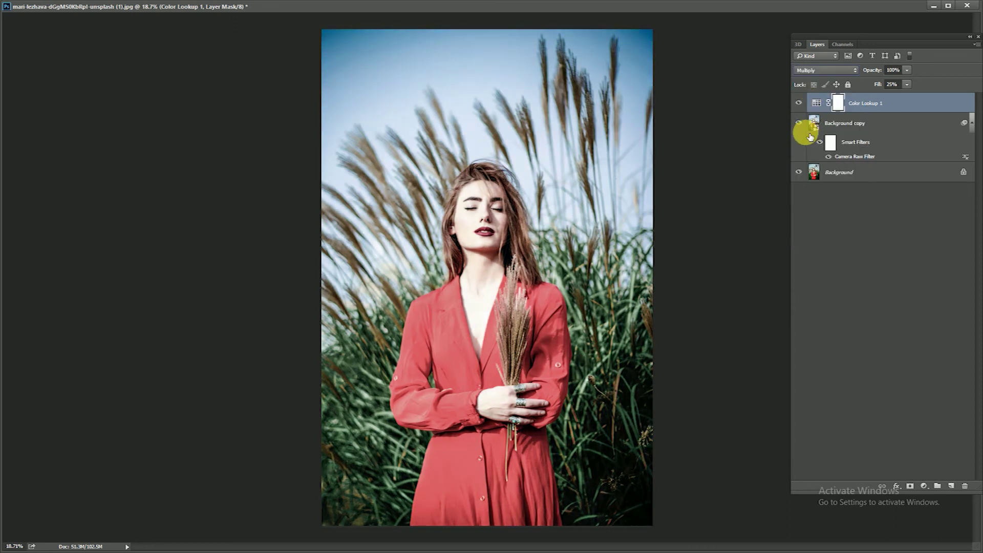
click(799, 104)
click(799, 103)
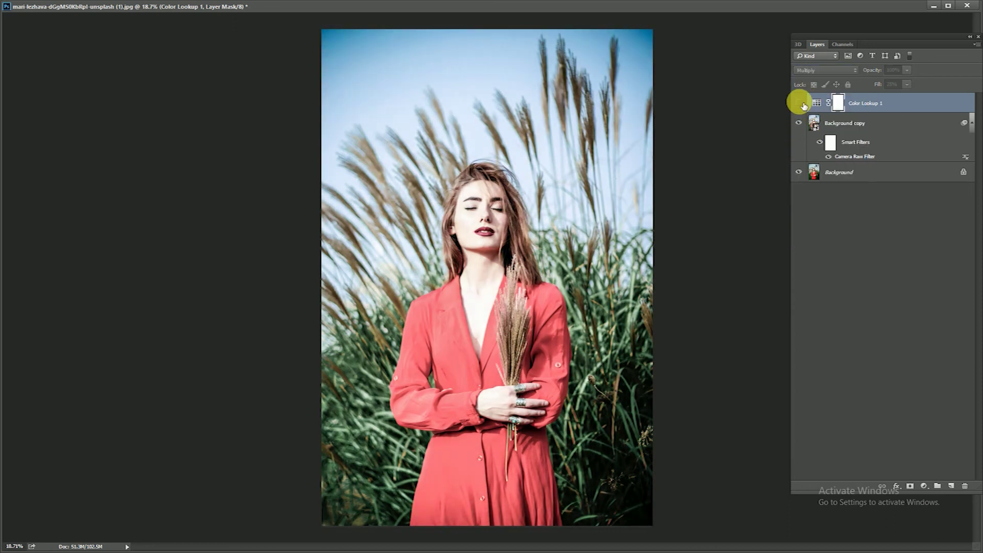
- Hide Color Lookup 1 and Background copy to view the original photo, then show both again
click(799, 104)
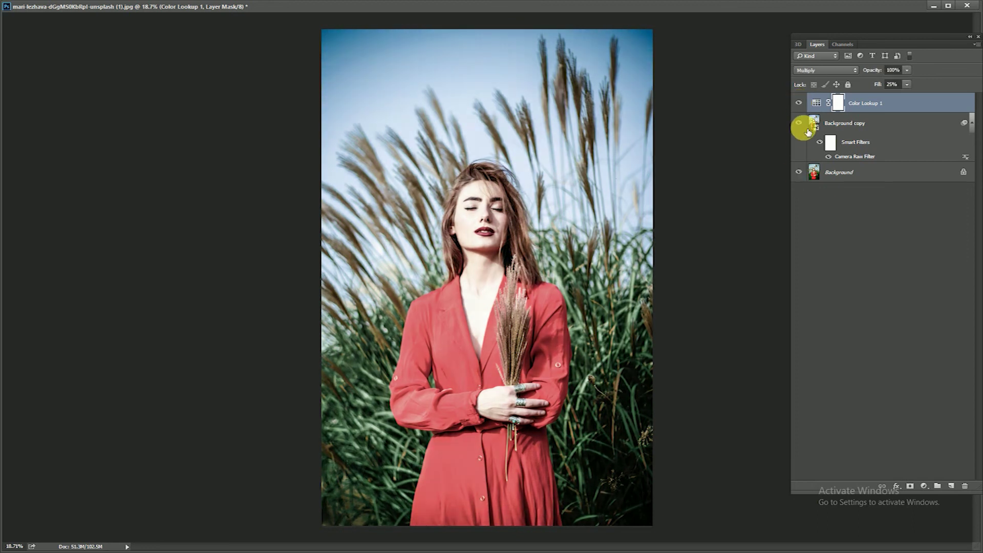
click(799, 123)
click(800, 104)
click(803, 104)
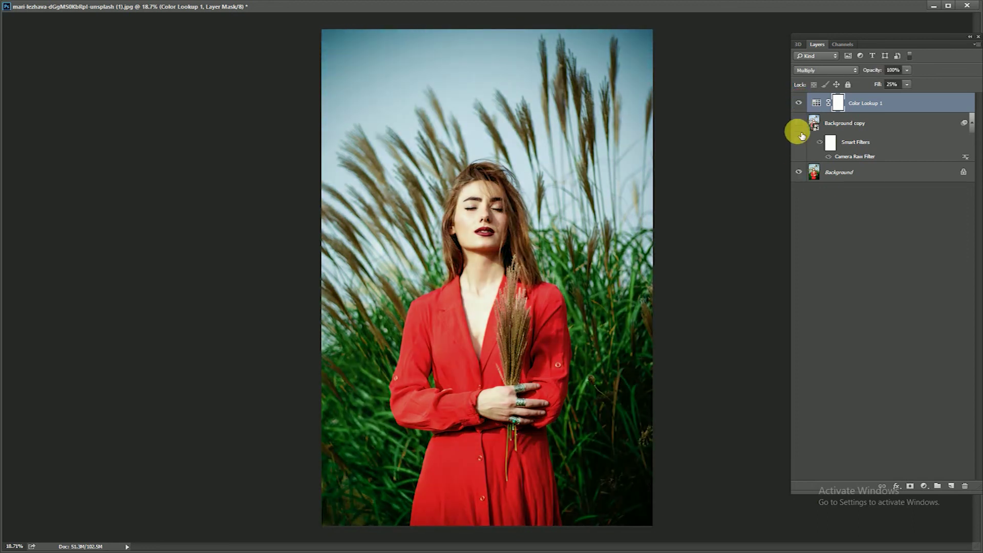
click(802, 125)
- Flick the Color Lookup 1 and Background copy layers to compare, then resize the window so the taskbar shows
click(802, 104)
click(802, 104)
click(802, 104)
click(802, 103)
click(802, 104)
click(802, 123)
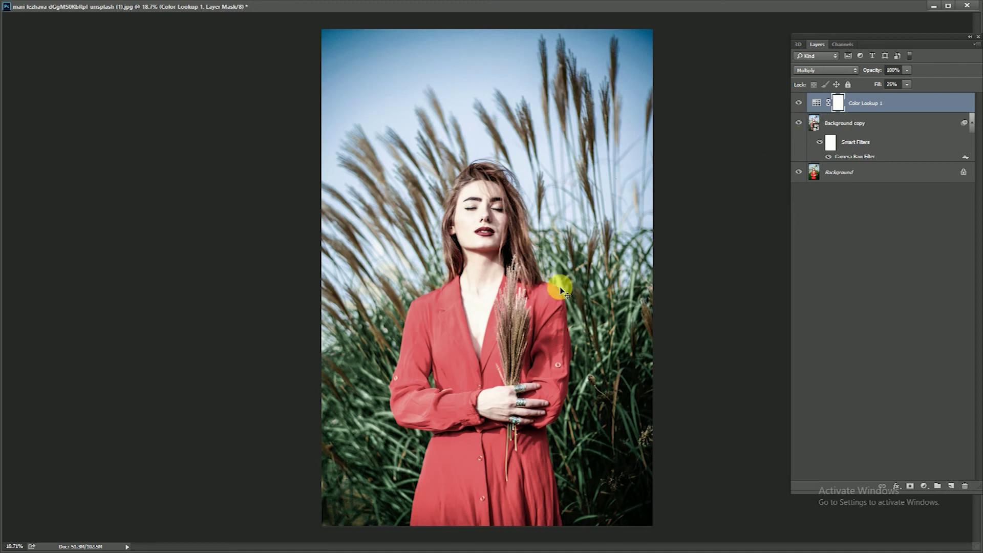
double_click(515, 7)
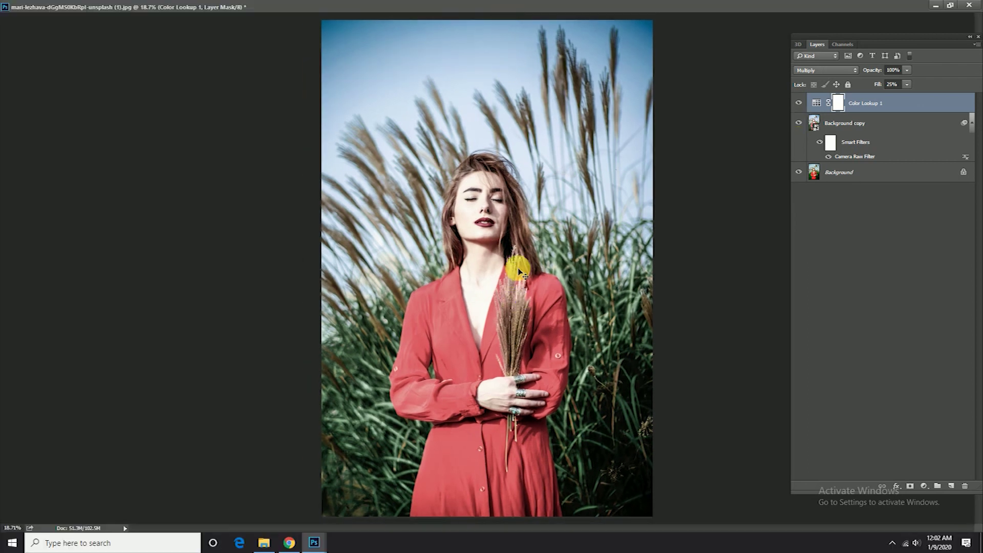
scroll(496, 197, up, 1)
scroll(495, 198, up, 1)
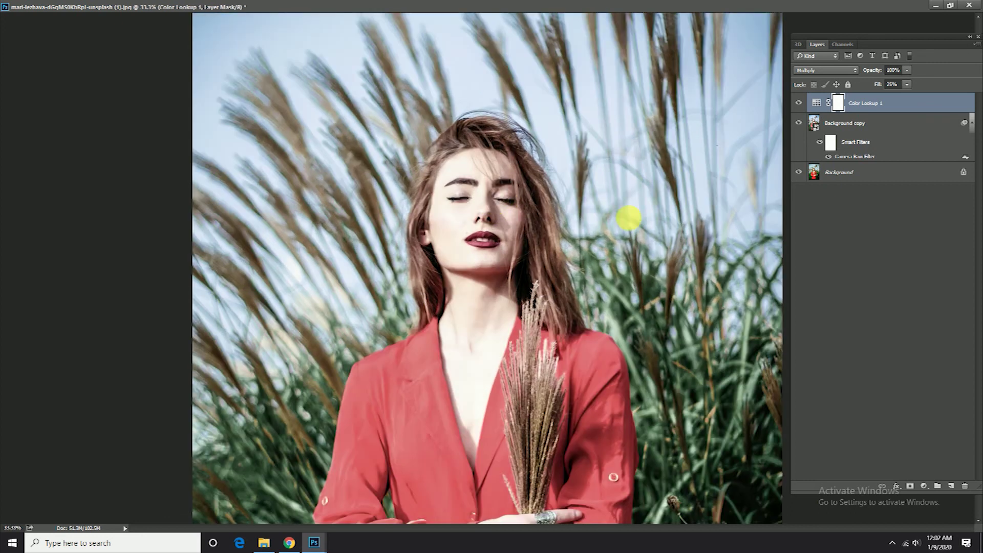
alt+click(800, 174)
alt+click(801, 174)
alt+click(801, 175)
alt+click(801, 175)
alt+click(801, 175)
alt+click(800, 174)
alt+click(801, 175)
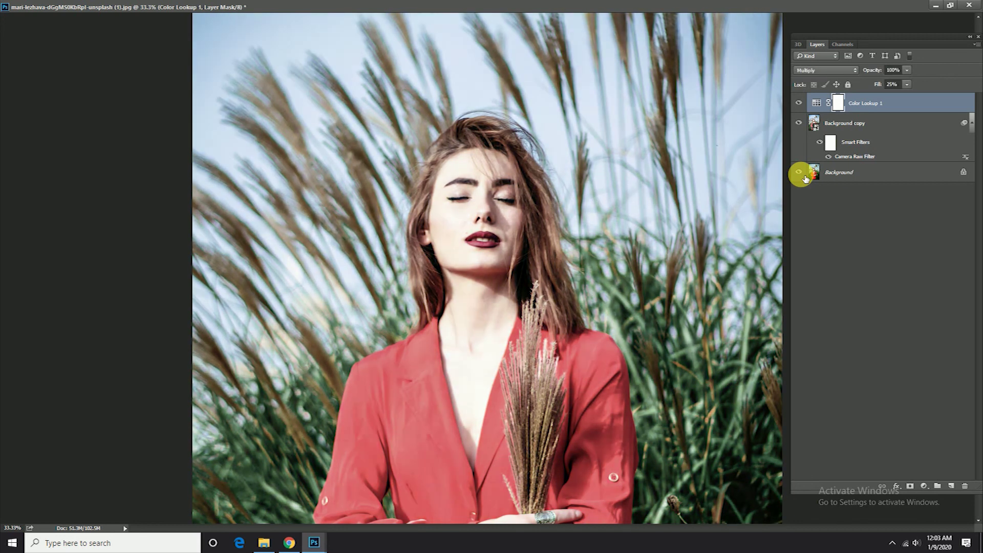
scroll(413, 437, down, 1)
scroll(413, 437, down, 2)
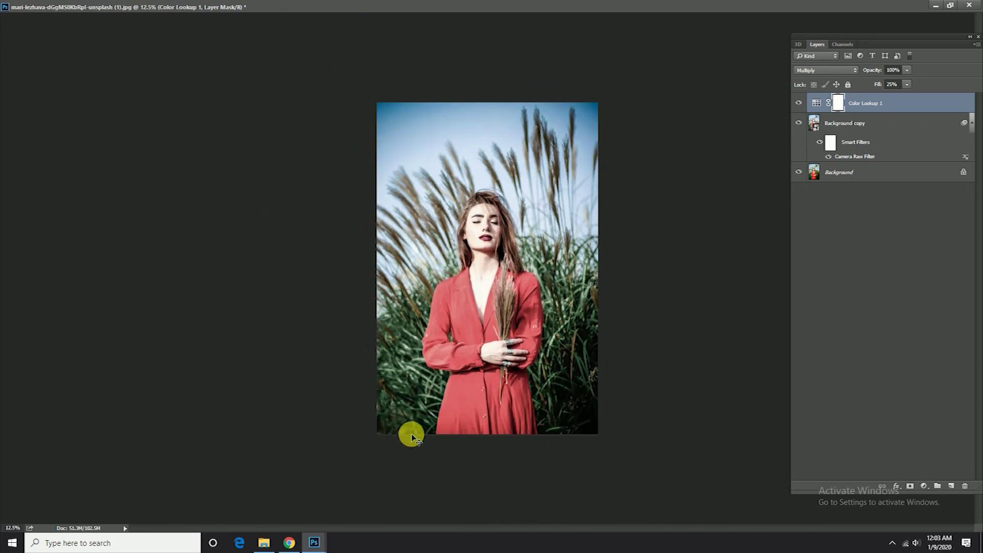
scroll(410, 434, up, 1)
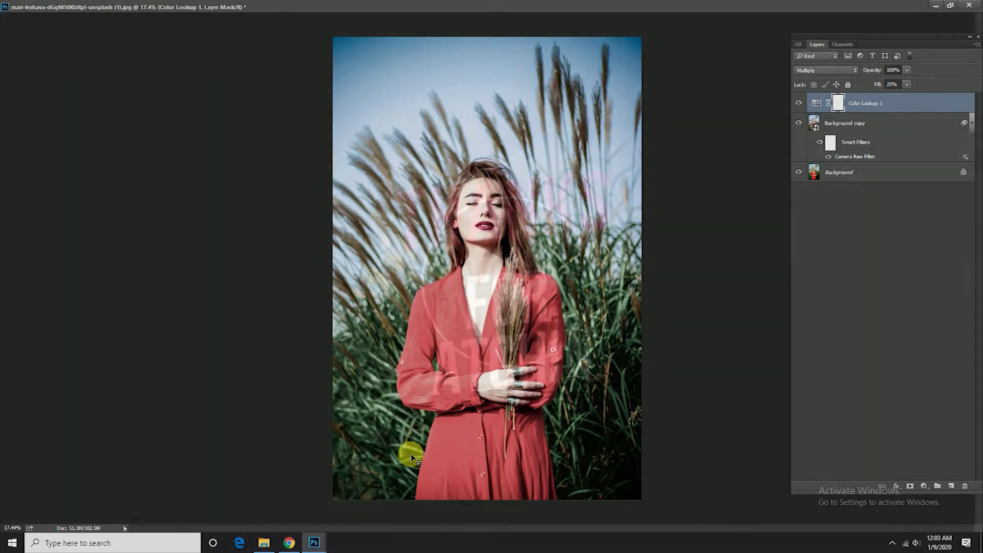